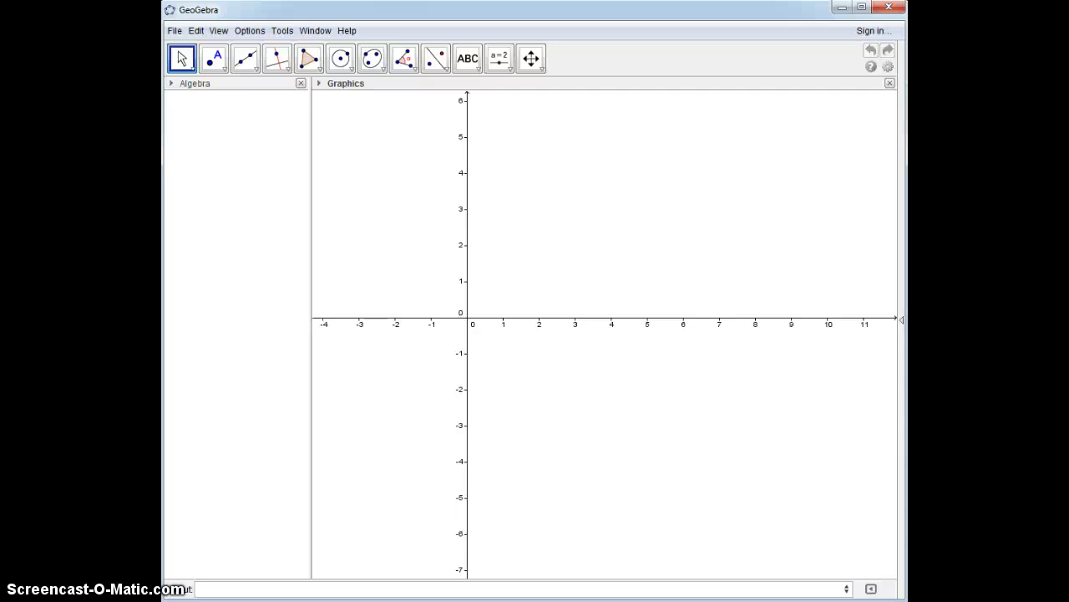
Draw a horizontal line through new points at about (1.58, 4.22) and (8.9, 4.22).
click(532, 59)
drag(540, 148, 476, 184)
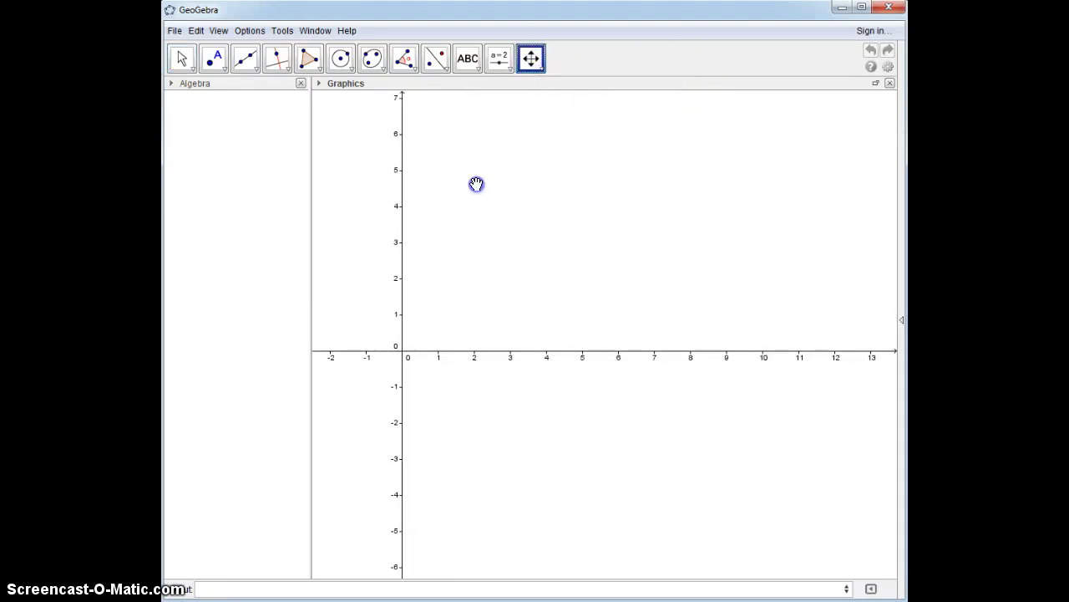
click(245, 59)
click(459, 198)
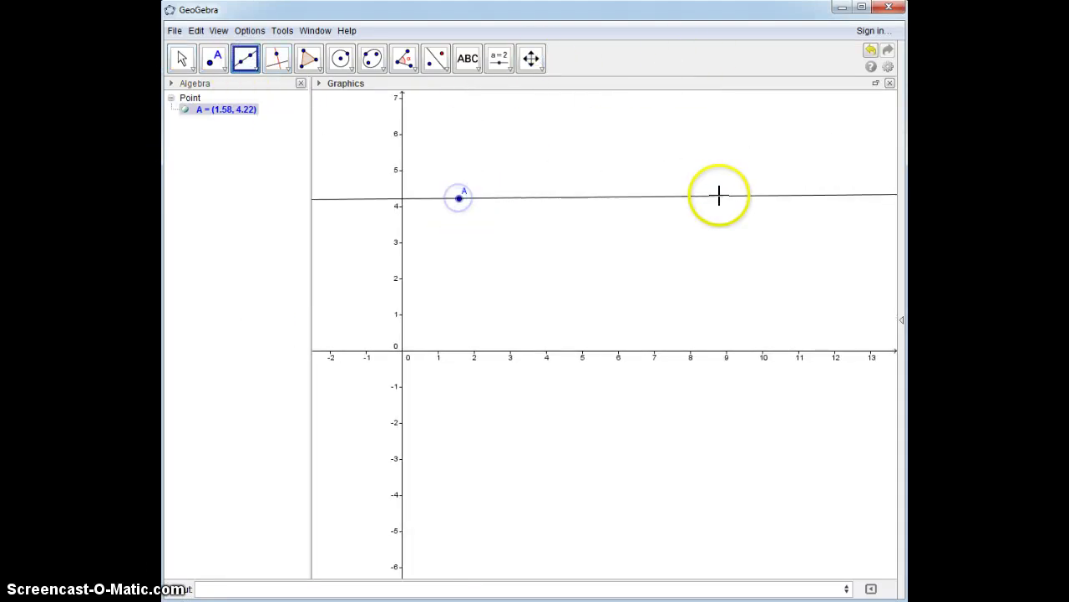
click(723, 198)
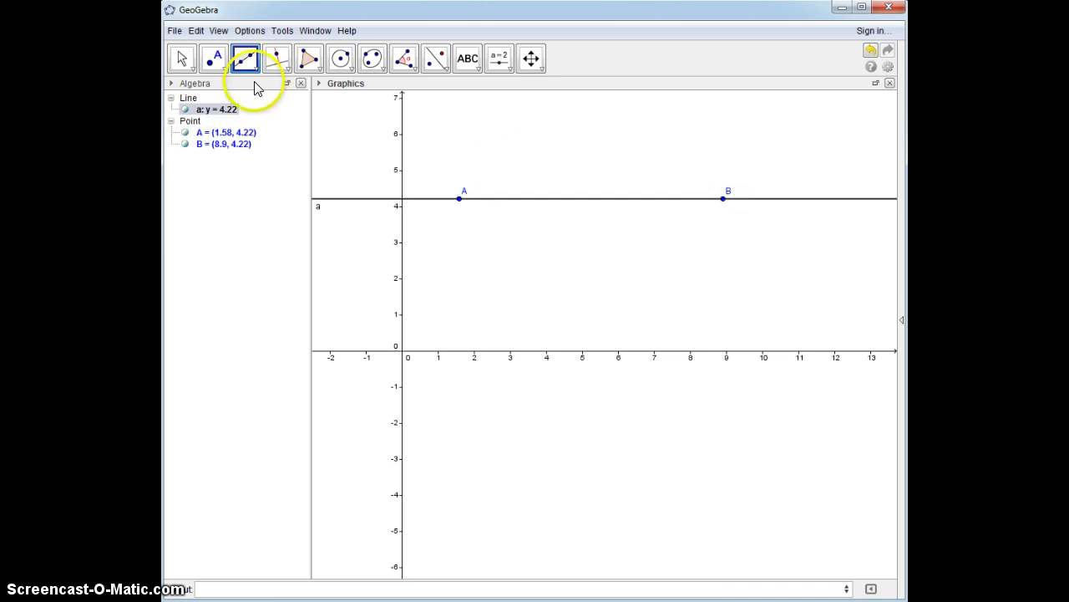
Place a free point at about (1.72, 1.44) and construct the line through it parallel to line AB.
click(214, 59)
click(464, 298)
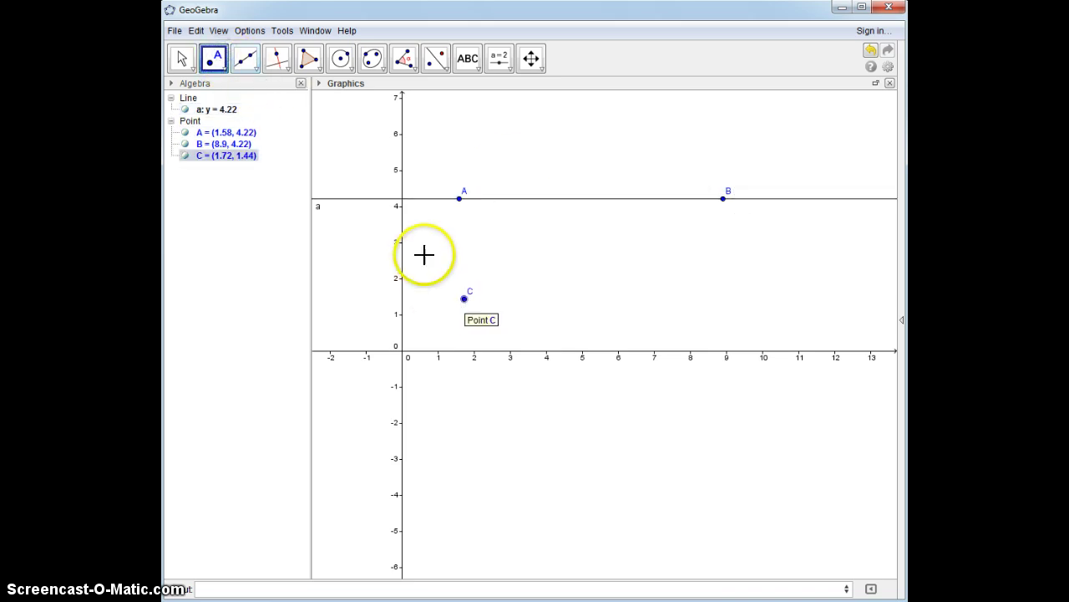
click(287, 71)
click(281, 117)
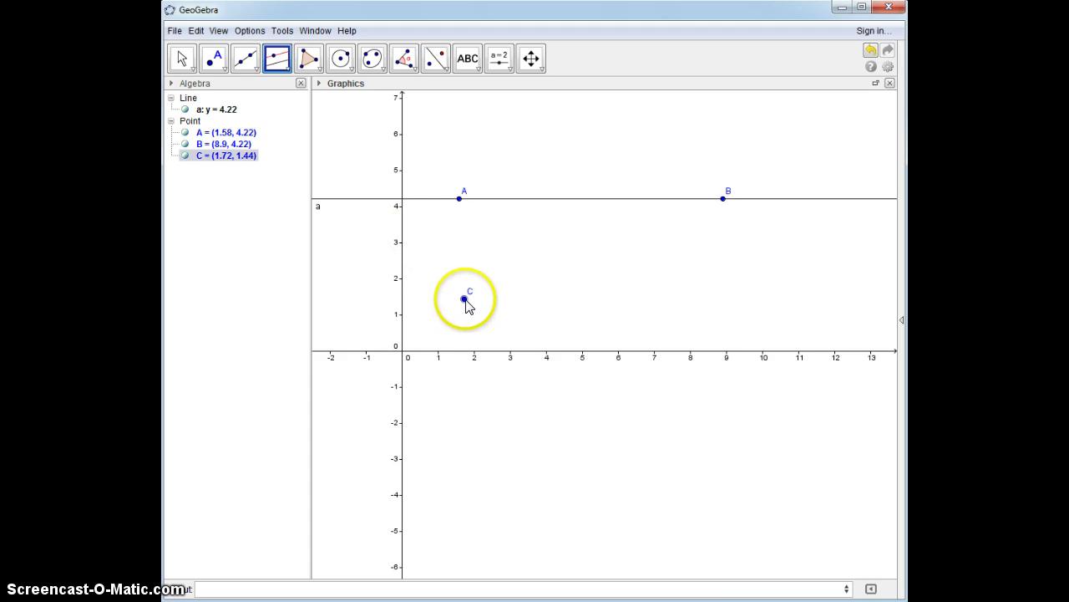
click(465, 301)
click(503, 199)
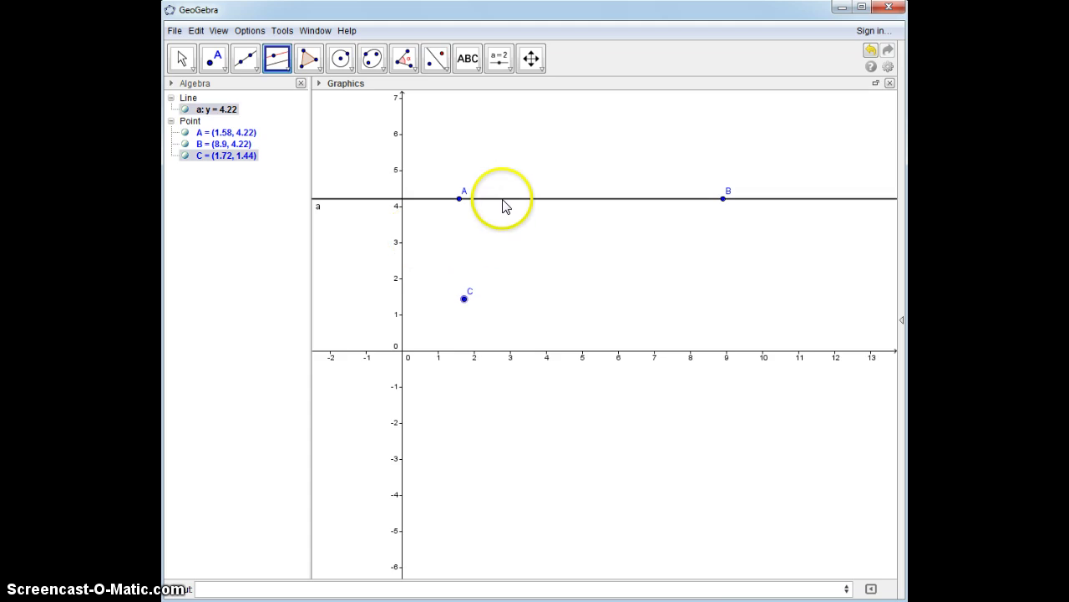
Attach a point to line AB at about (4.58, 4.22) and draw a transversal through it and point C.
click(241, 65)
click(215, 66)
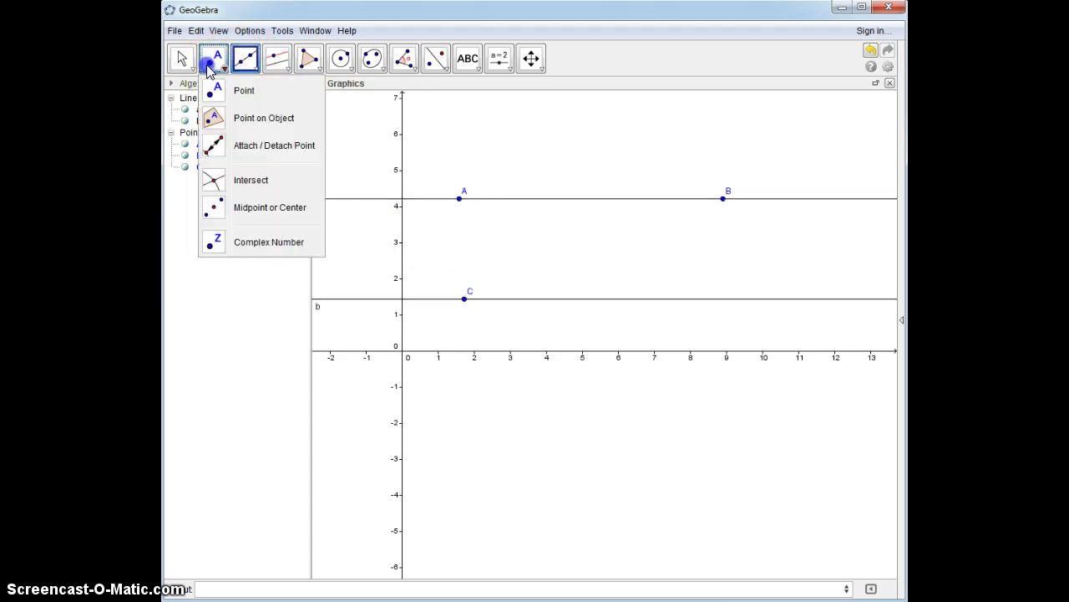
click(215, 119)
click(567, 198)
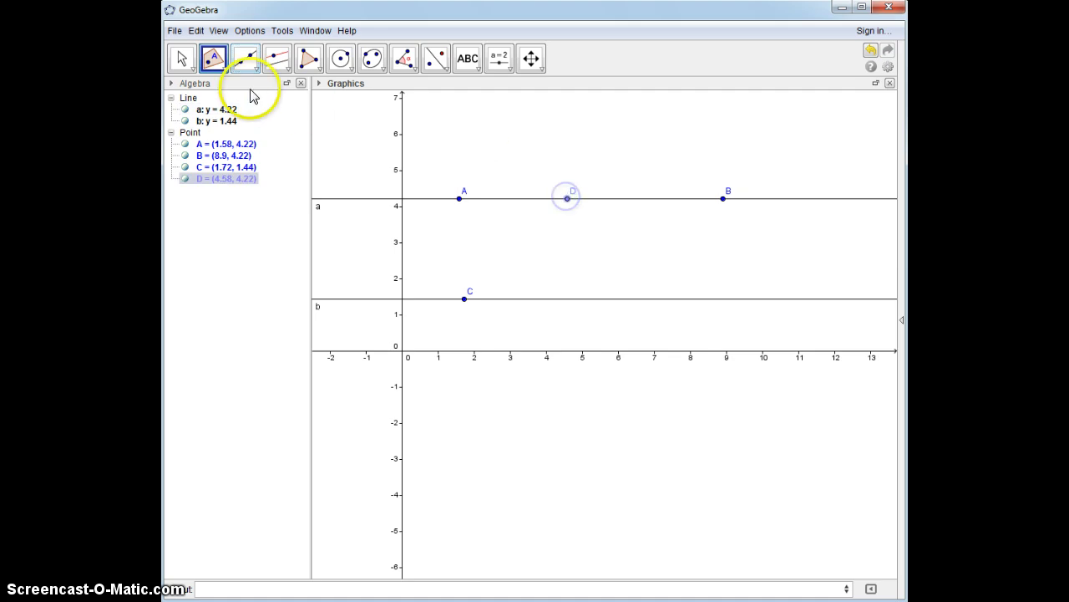
click(245, 59)
click(567, 198)
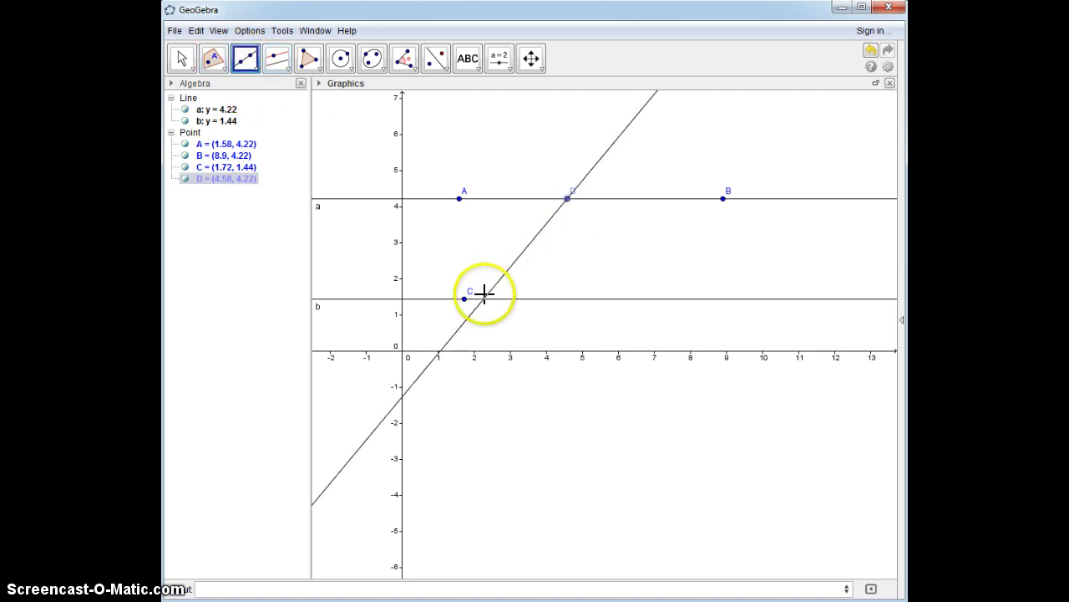
click(466, 298)
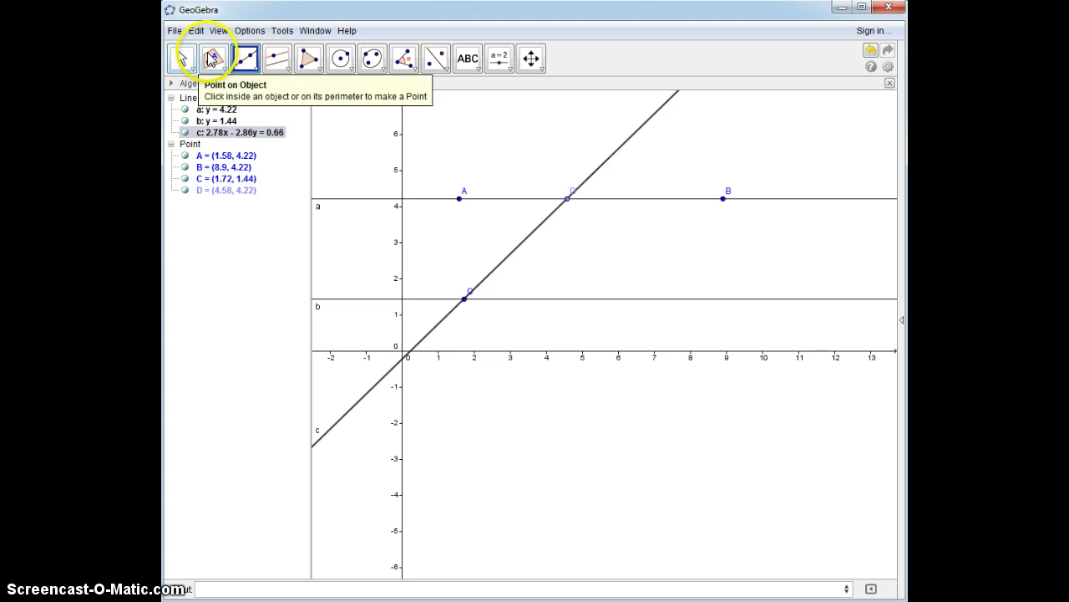
Attach a point to line b at about (3.34, 1.44) and pen-mark the corresponding angles at D and C.
click(211, 58)
click(522, 298)
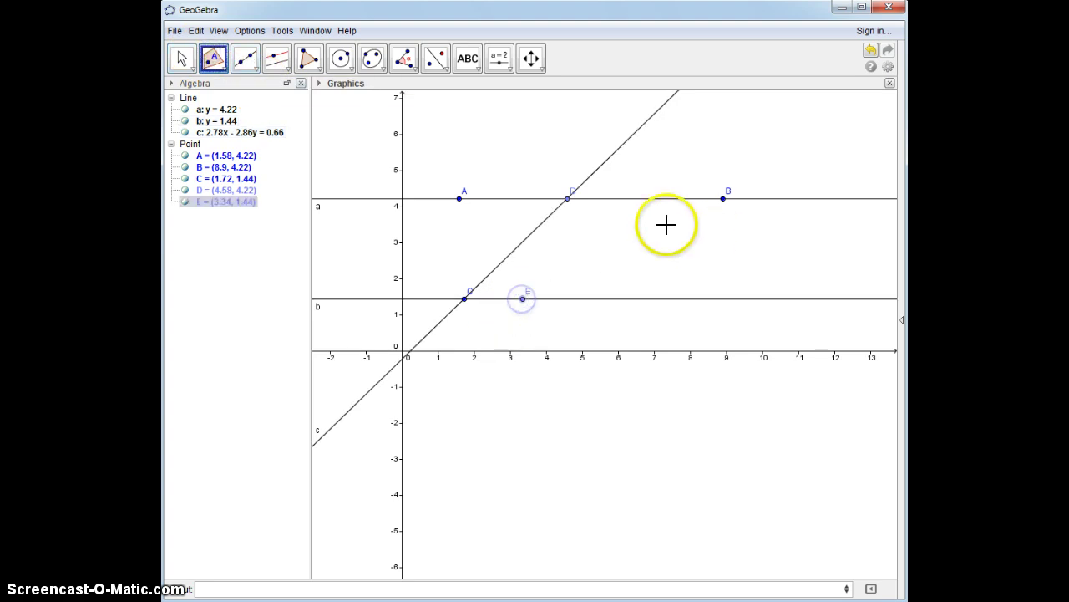
click(467, 60)
click(470, 143)
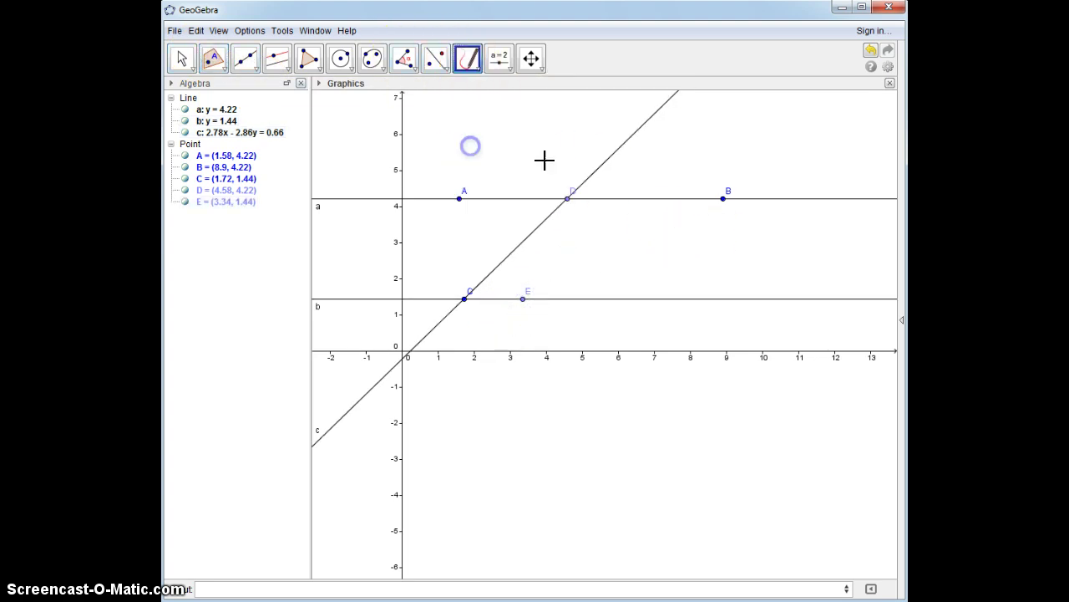
drag(589, 178, 602, 194)
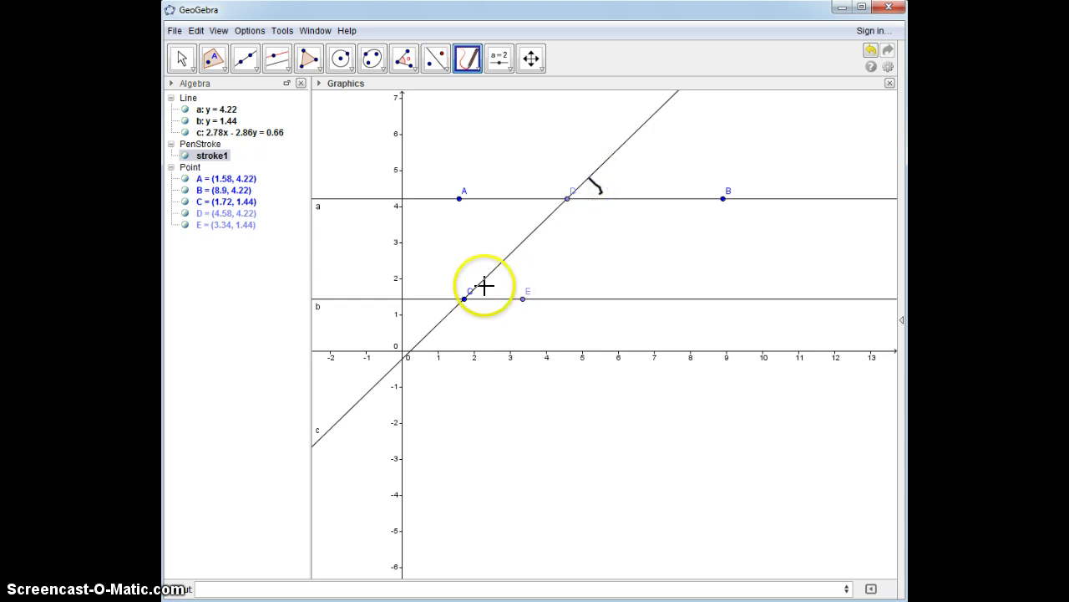
drag(485, 286, 486, 297)
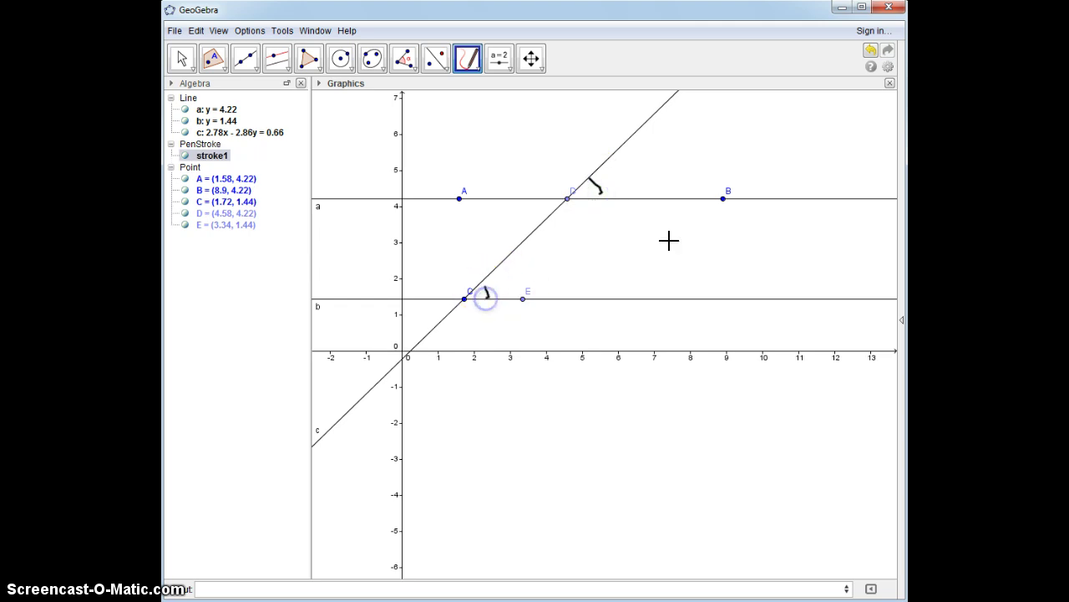
Attach a point to the transversal above D at about (6.19, 5.79) and measure angle BDF.
click(213, 57)
click(625, 142)
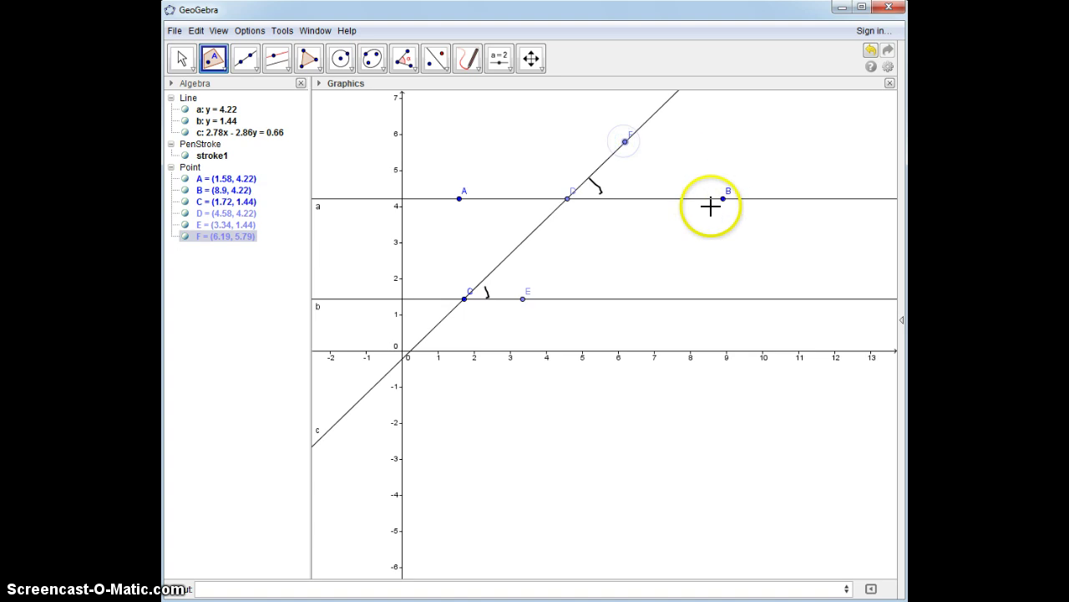
click(404, 58)
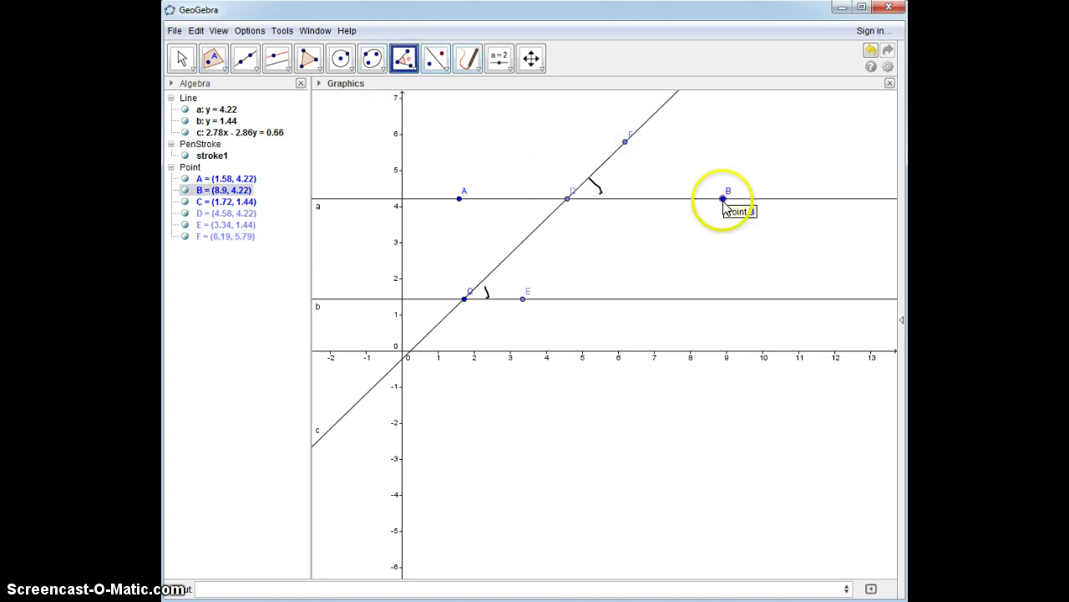
click(724, 198)
click(568, 198)
click(625, 142)
Measure angle ECD between line b and the transversal.
click(522, 299)
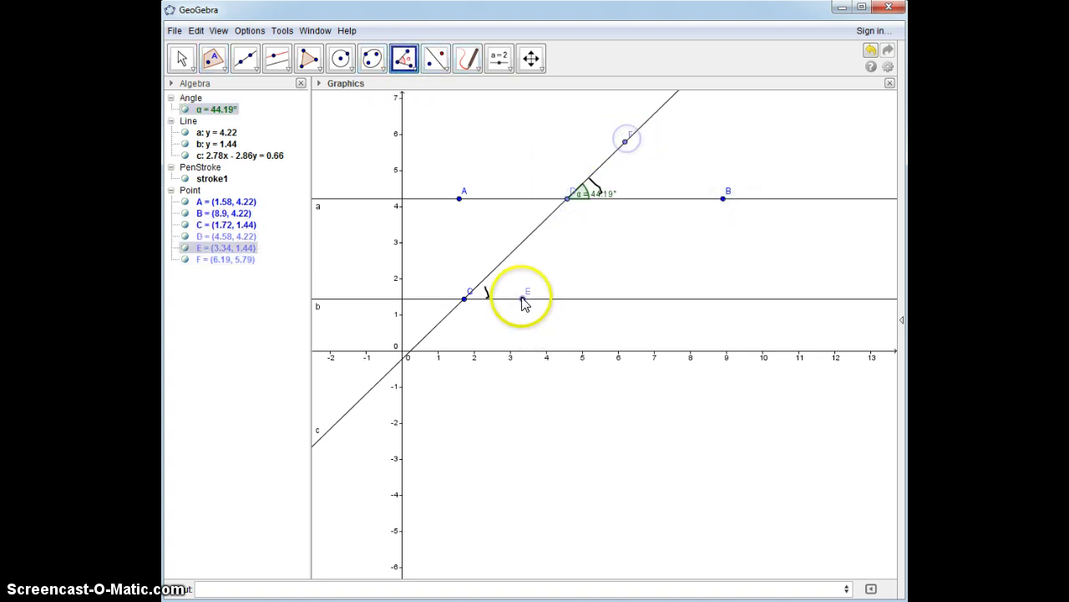
click(462, 300)
click(568, 198)
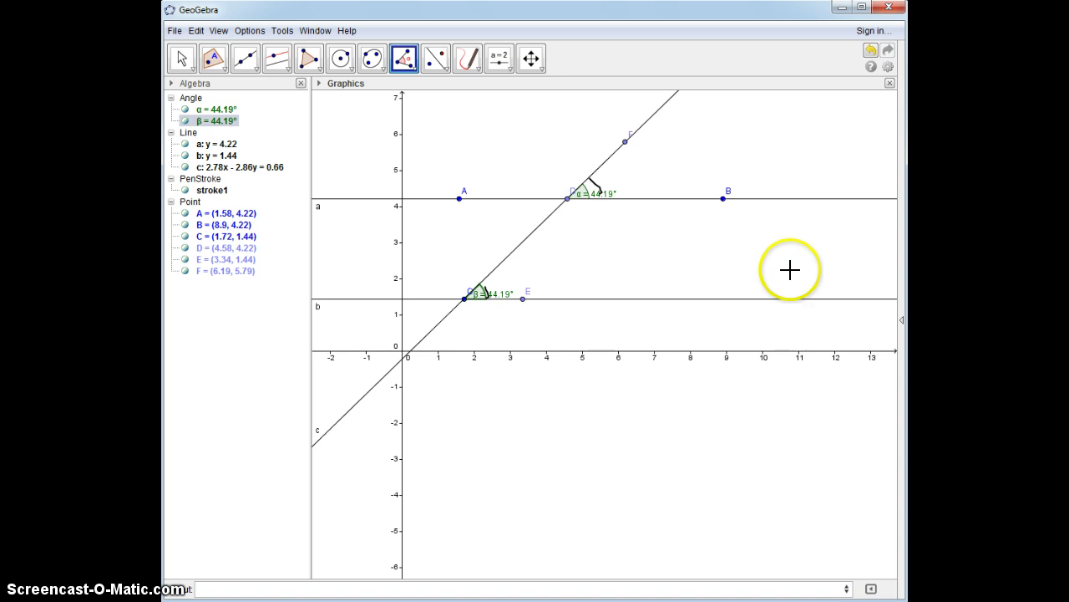
Hide the pen stroke and switch to the Geometry perspective, leaving the construction in the upper part of the drawing area.
click(186, 190)
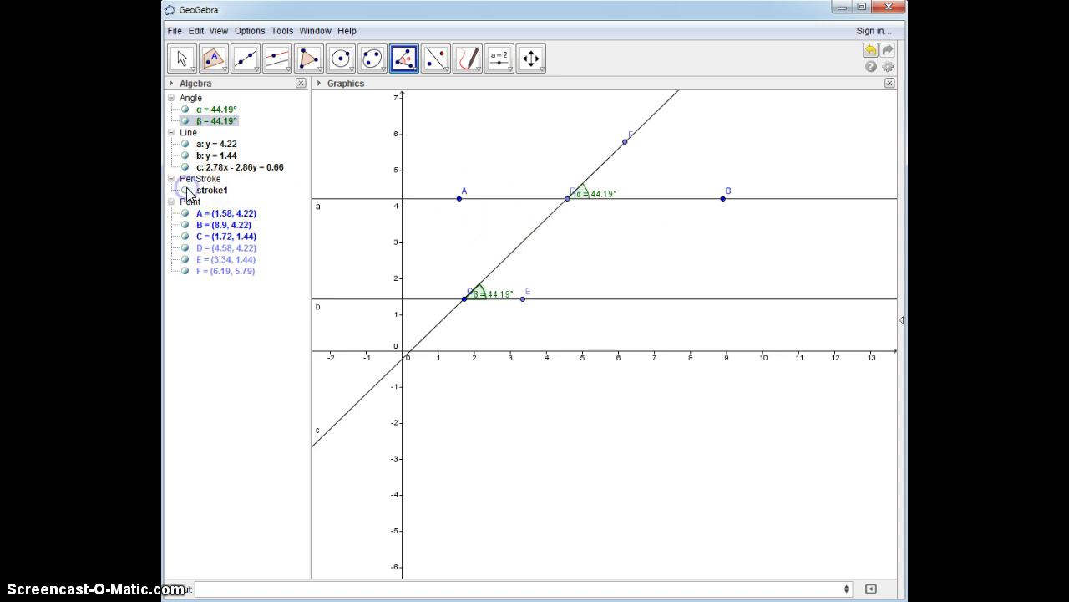
click(901, 321)
click(852, 293)
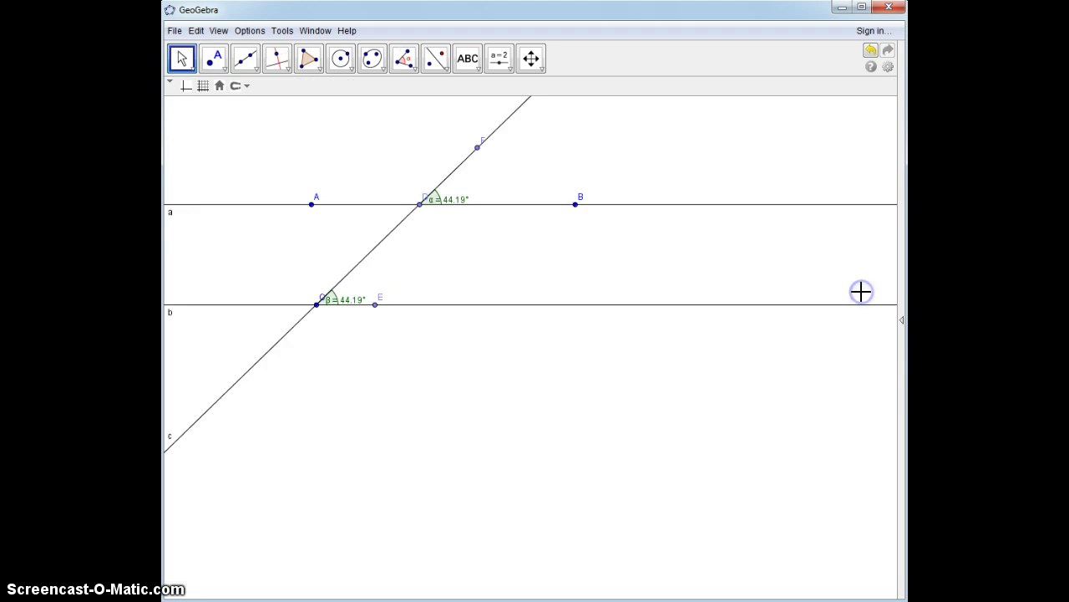
click(530, 58)
drag(517, 242, 503, 220)
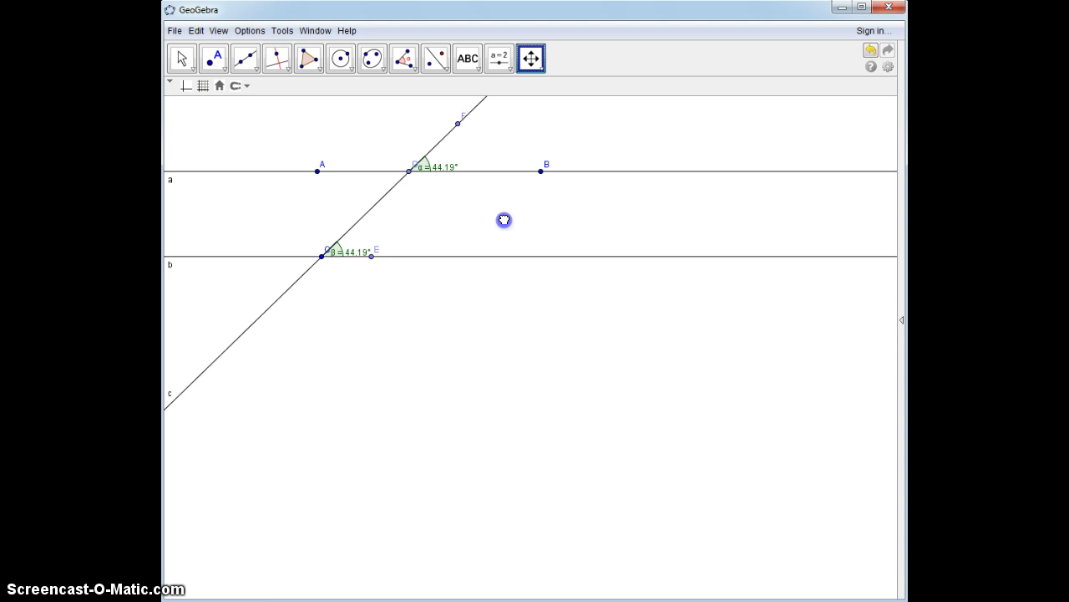
click(469, 60)
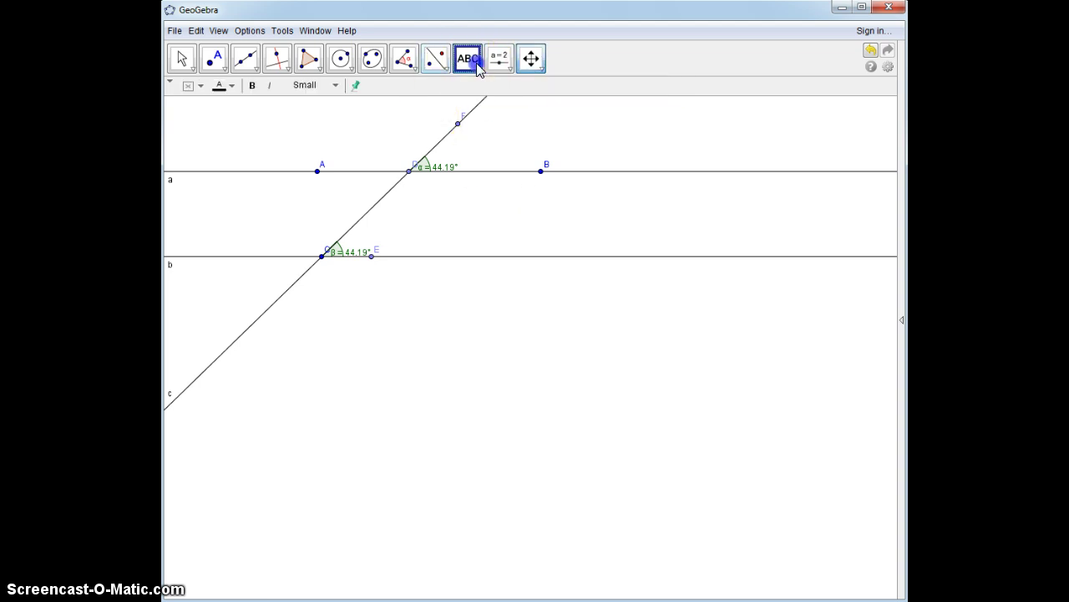
click(480, 73)
click(474, 143)
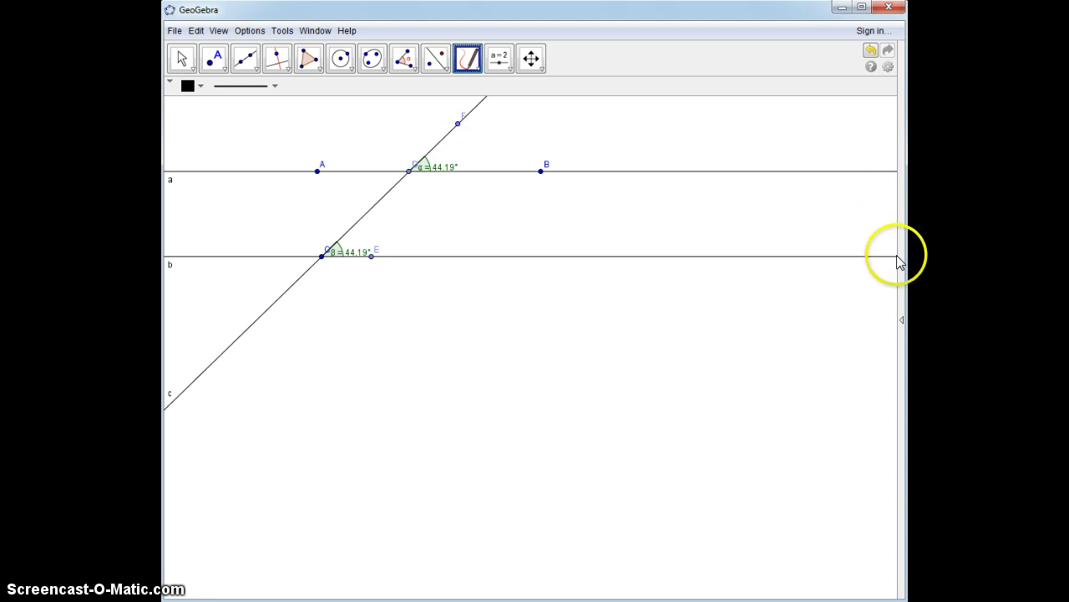
Return to the view with the object list, hide the angle measures α and β, and restore the Geometry perspective.
click(901, 319)
click(856, 276)
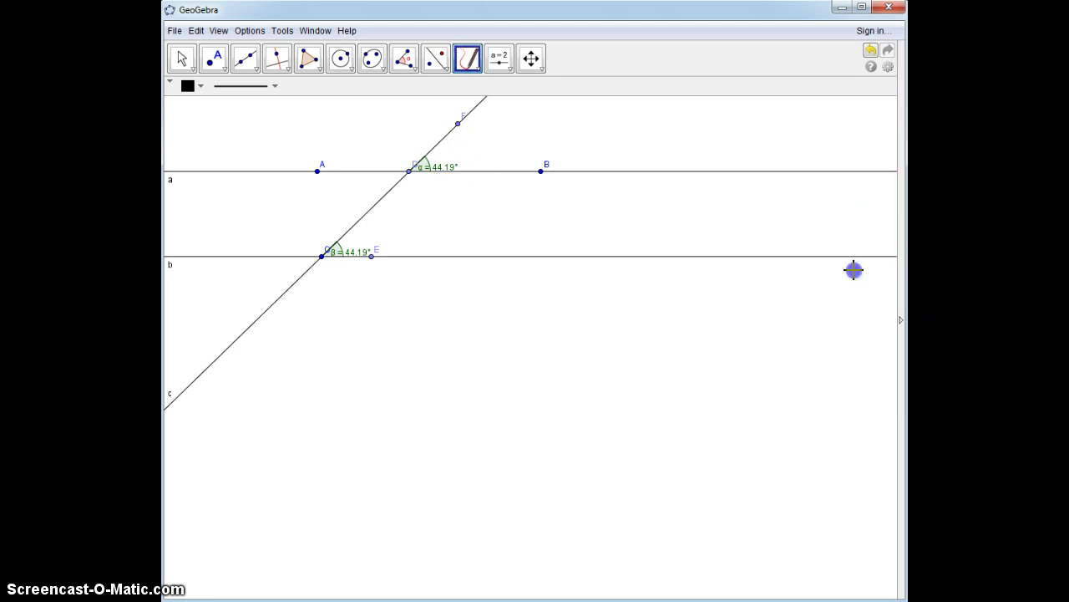
click(186, 110)
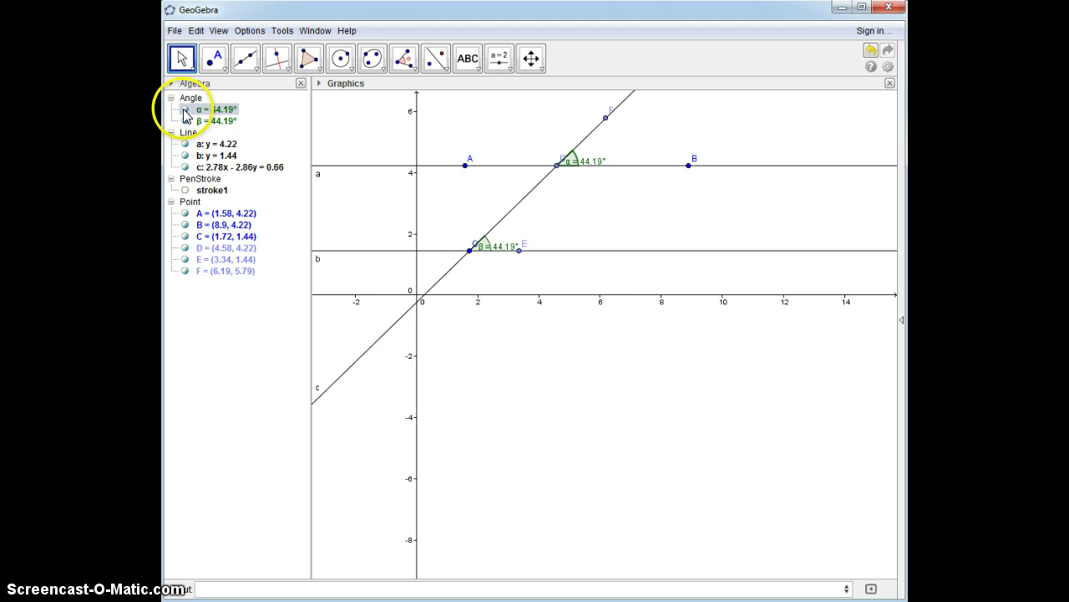
click(184, 110)
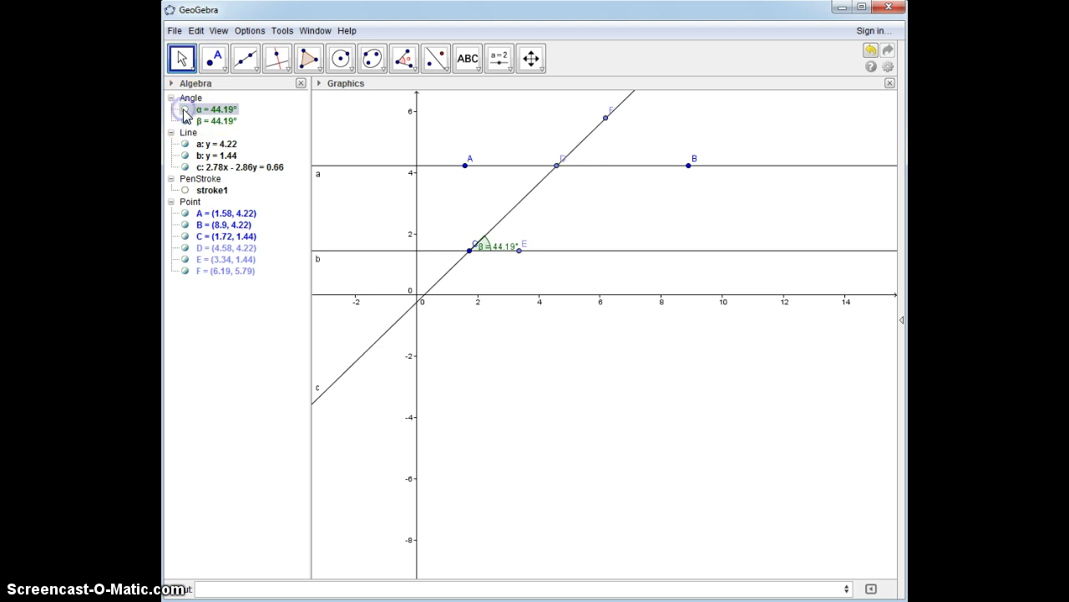
click(184, 122)
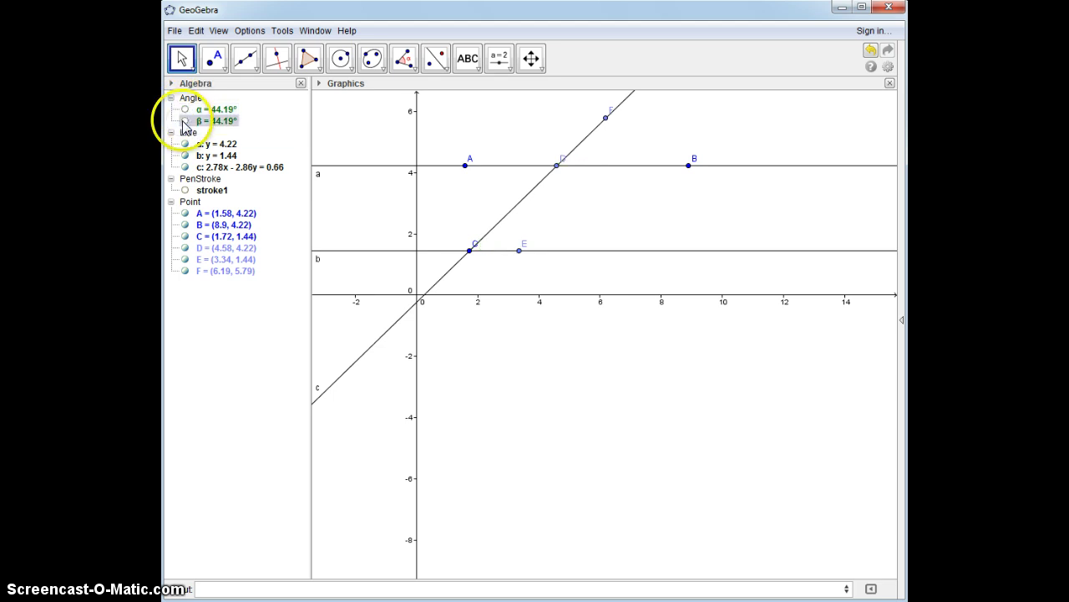
click(903, 318)
click(863, 298)
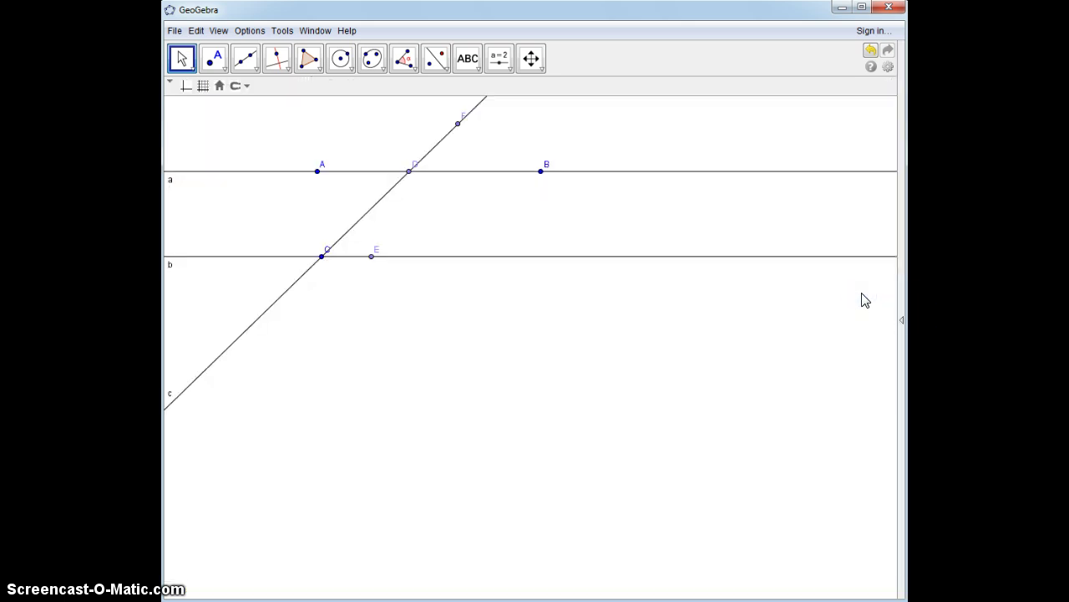
With the Pen tool, mark and number angles 1 and 2 at point D and angle 3 at point C.
click(468, 60)
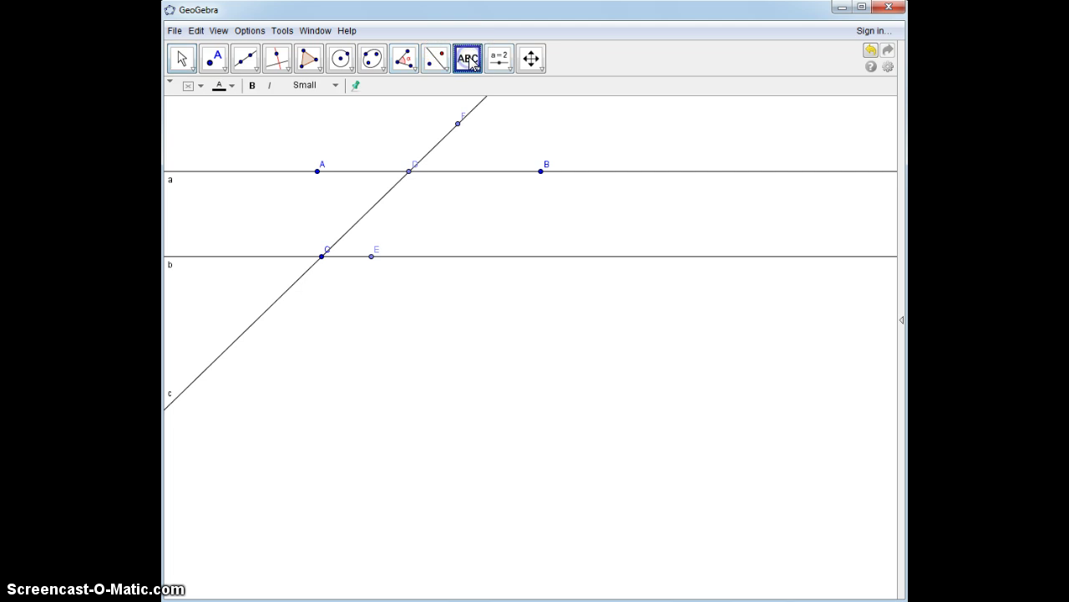
click(472, 67)
click(473, 142)
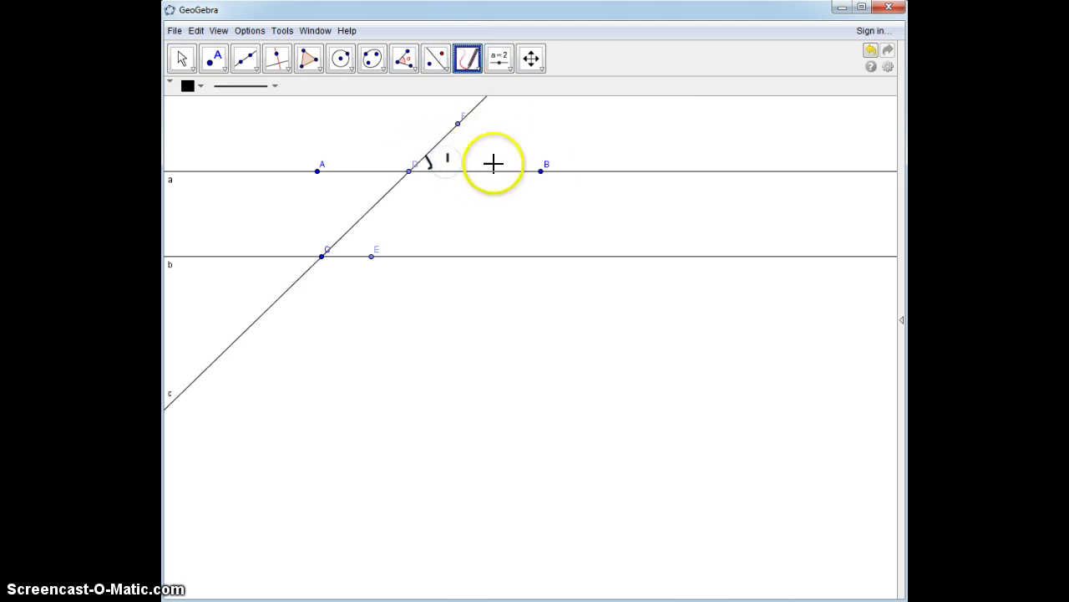
click(398, 186)
drag(423, 190, 426, 175)
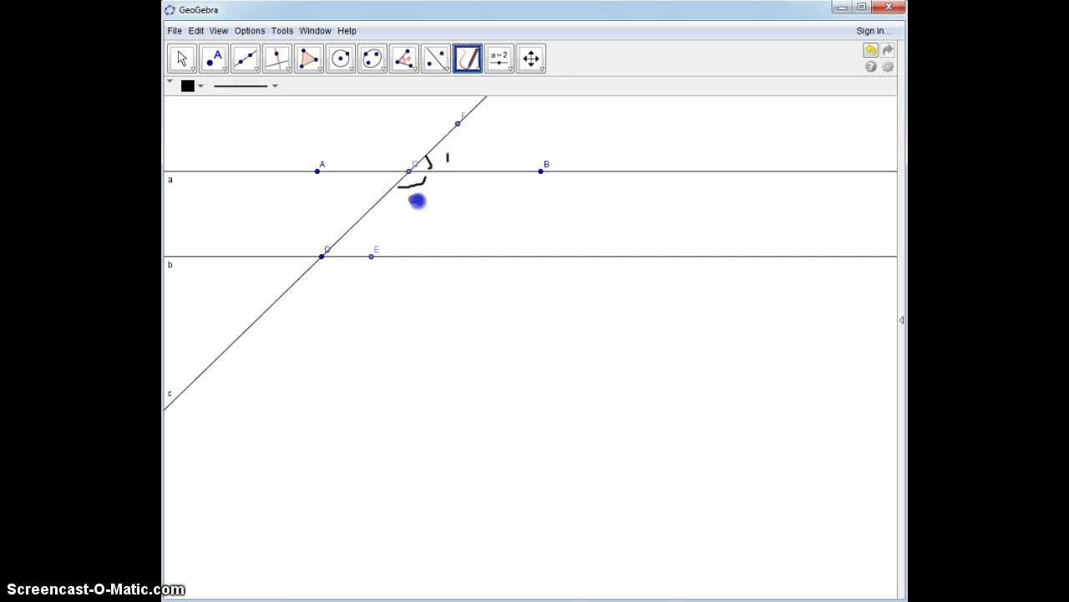
drag(422, 213, 420, 208)
click(343, 252)
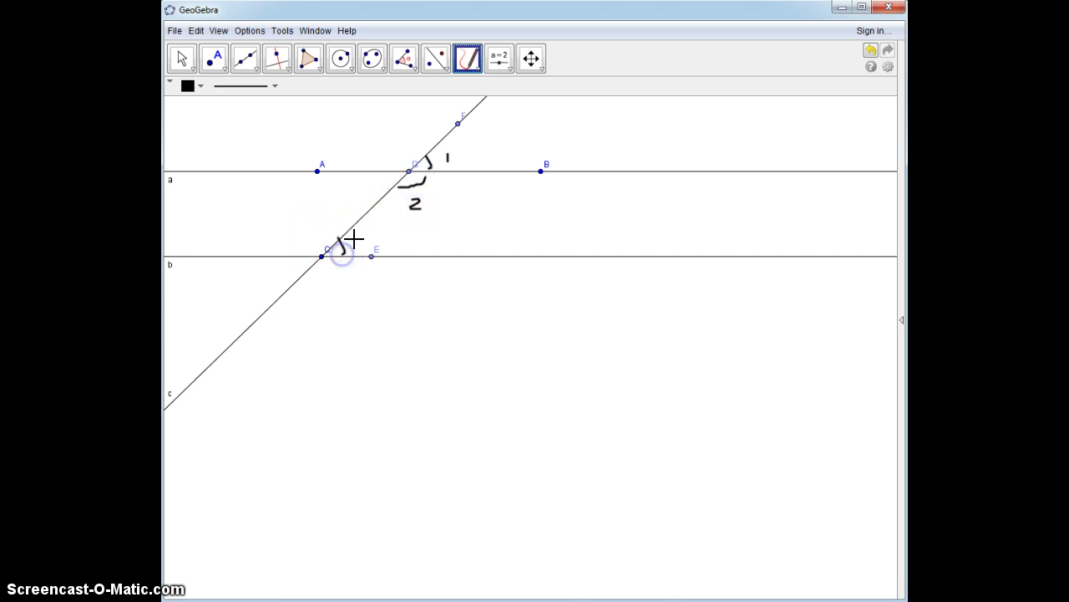
Add the text "Corresponding Angles Theorem" above line a, beyond point B.
click(468, 57)
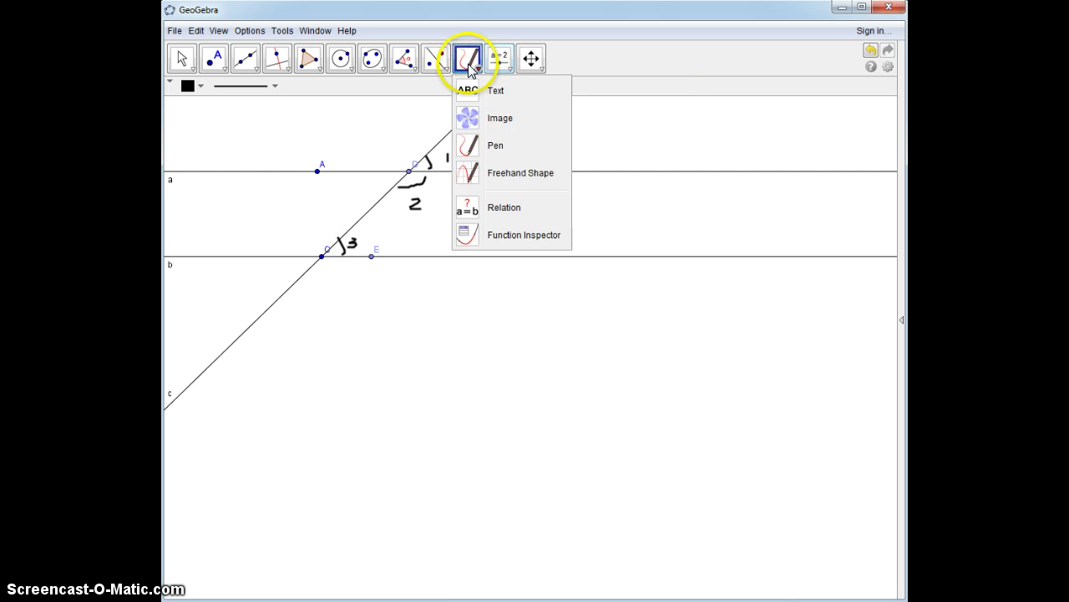
click(470, 92)
click(618, 123)
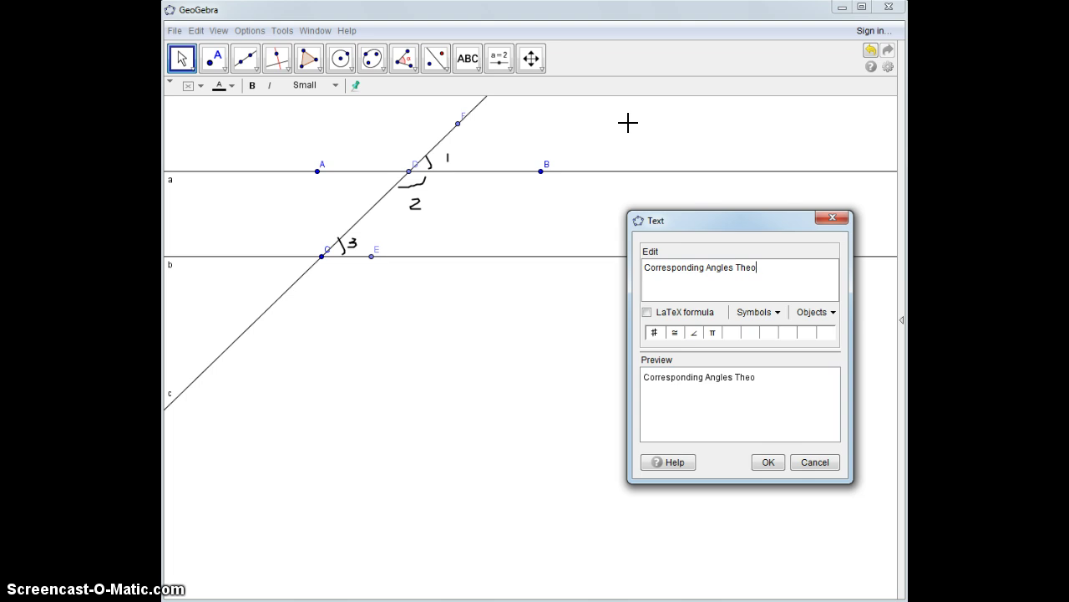
click(768, 462)
Add the text "∠1≅∠3" beneath the "Corresponding Angles Theorem" title, using the angle and congruence symbols.
click(456, 74)
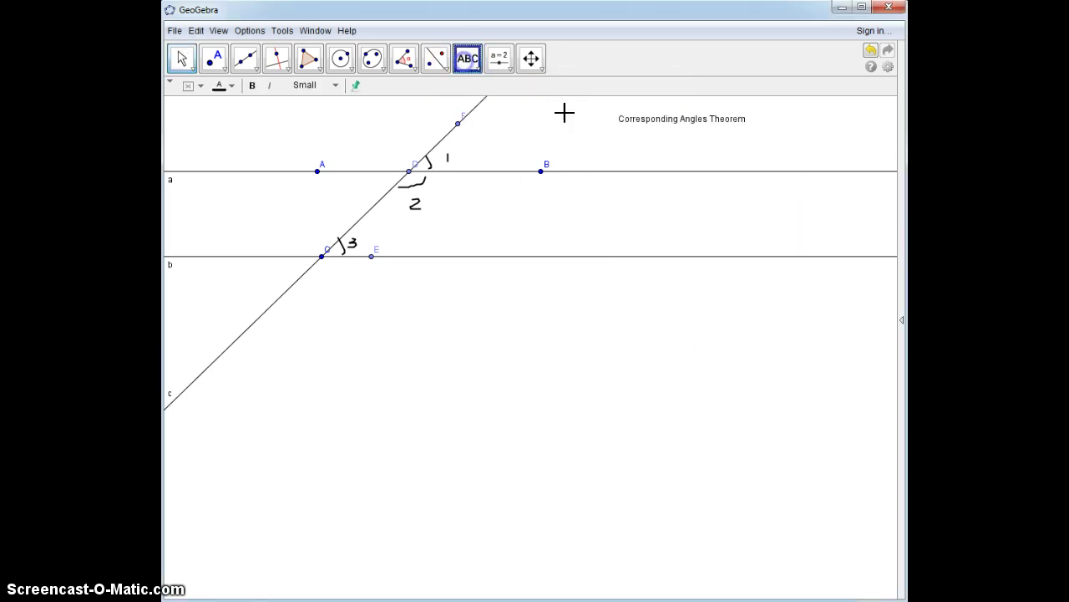
click(637, 157)
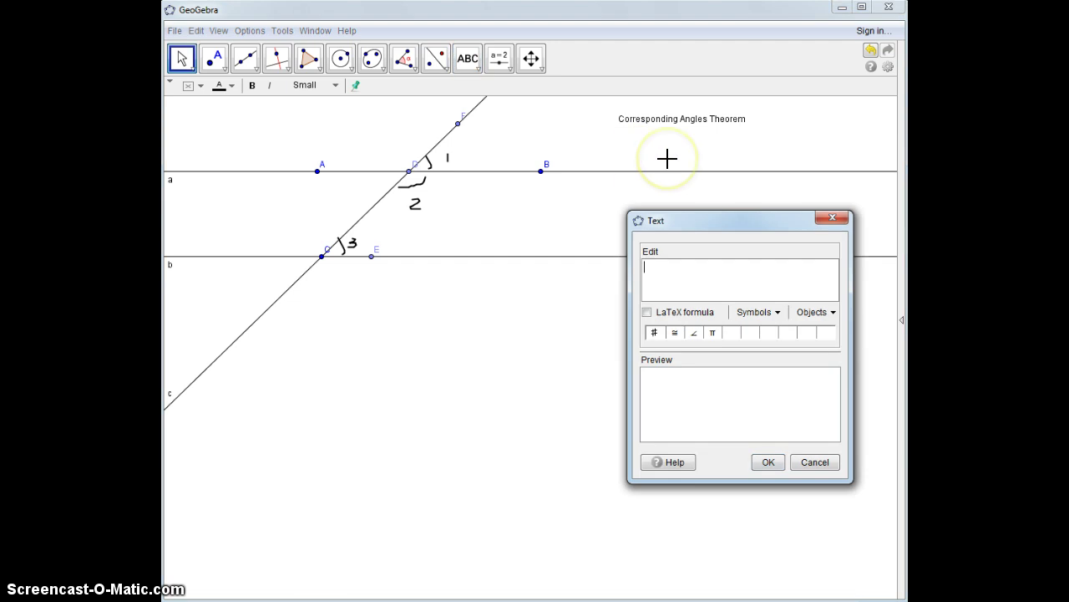
click(694, 334)
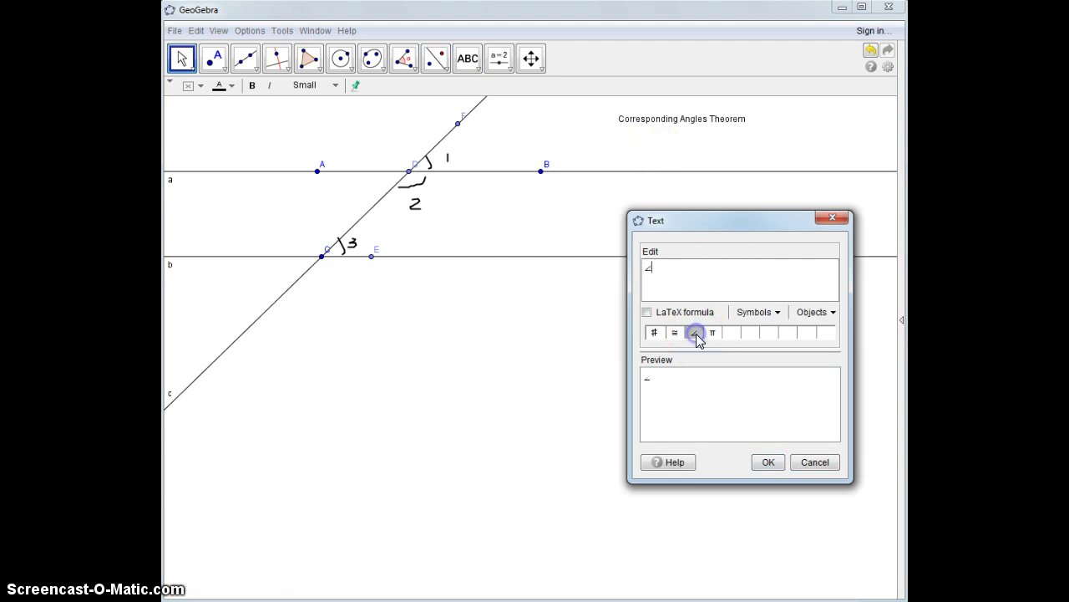
click(674, 334)
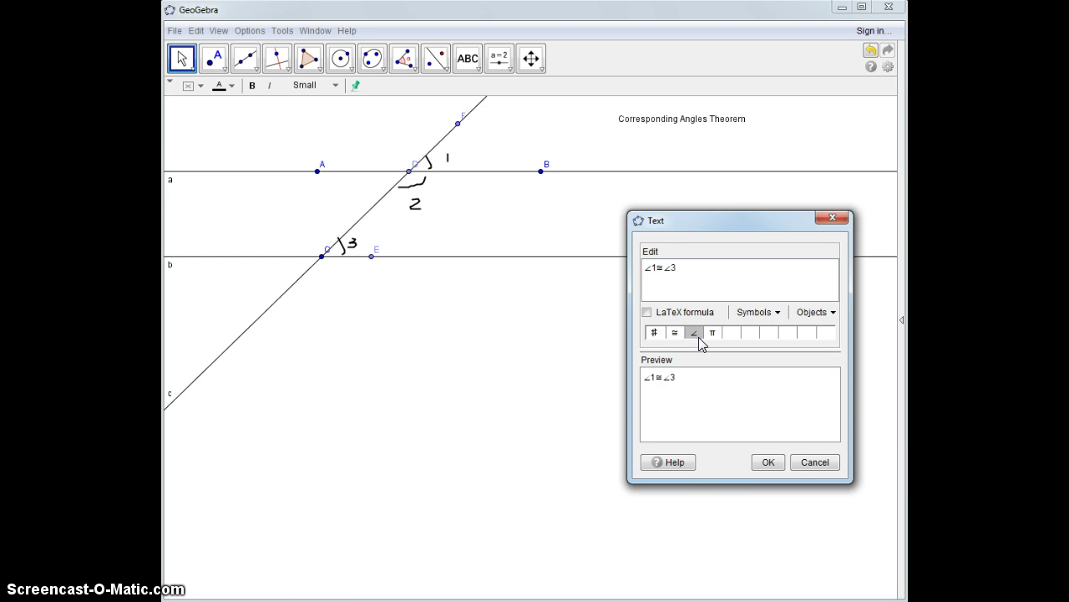
click(760, 463)
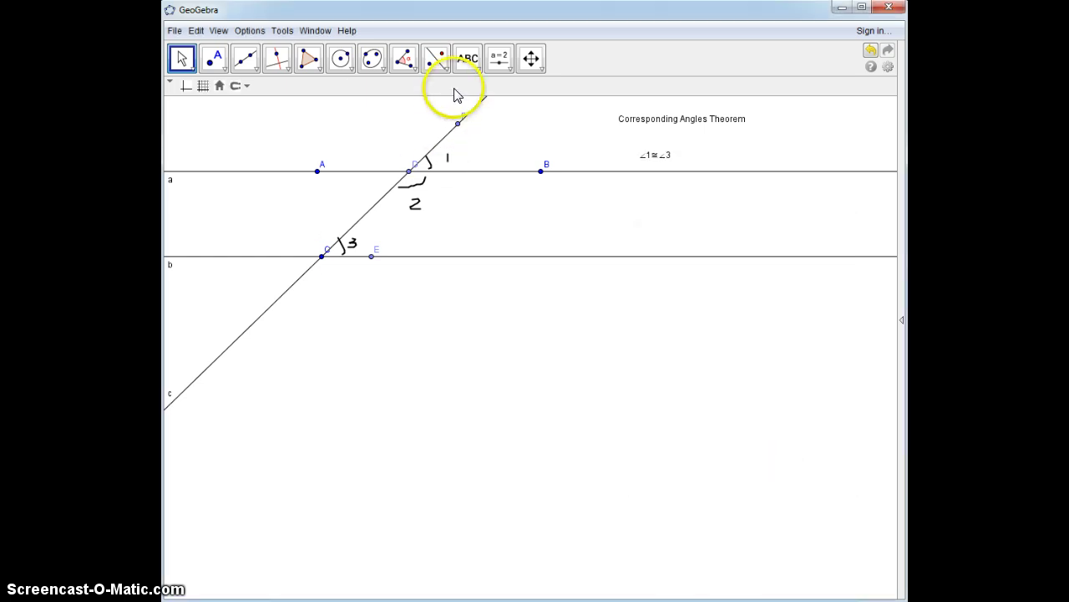
With the Segment tool, draw a horizontal segment below line b and a vertical one down through its middle to form a two-column proof table.
click(247, 65)
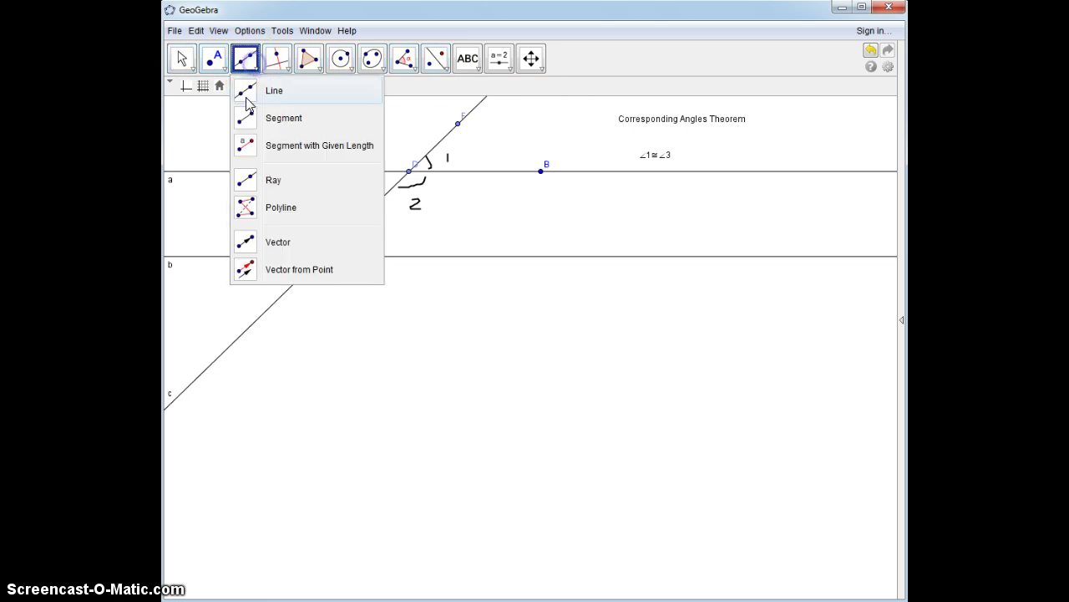
click(246, 121)
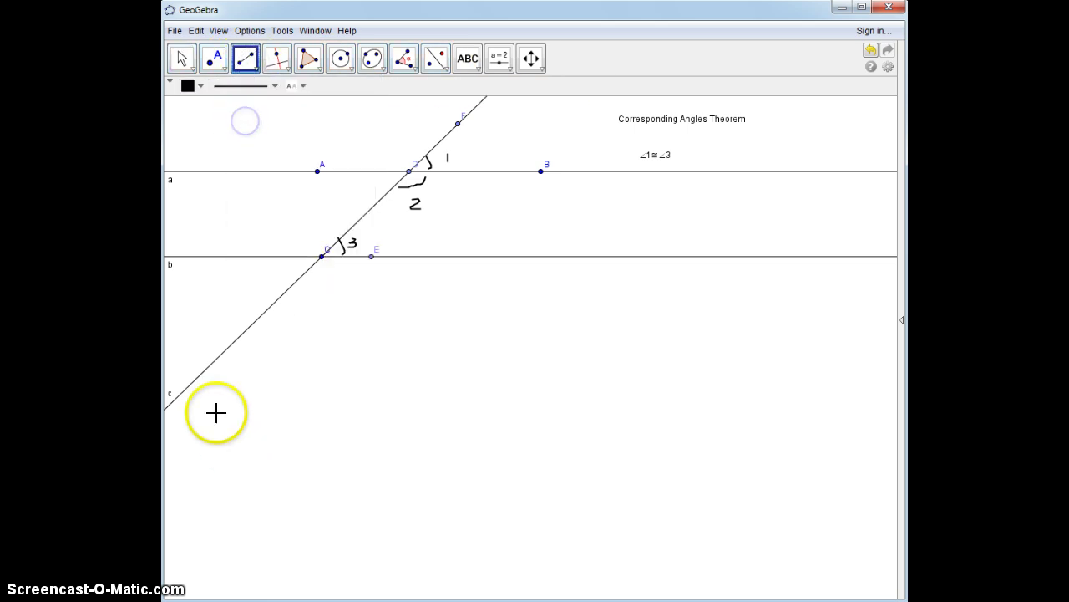
click(184, 376)
click(433, 375)
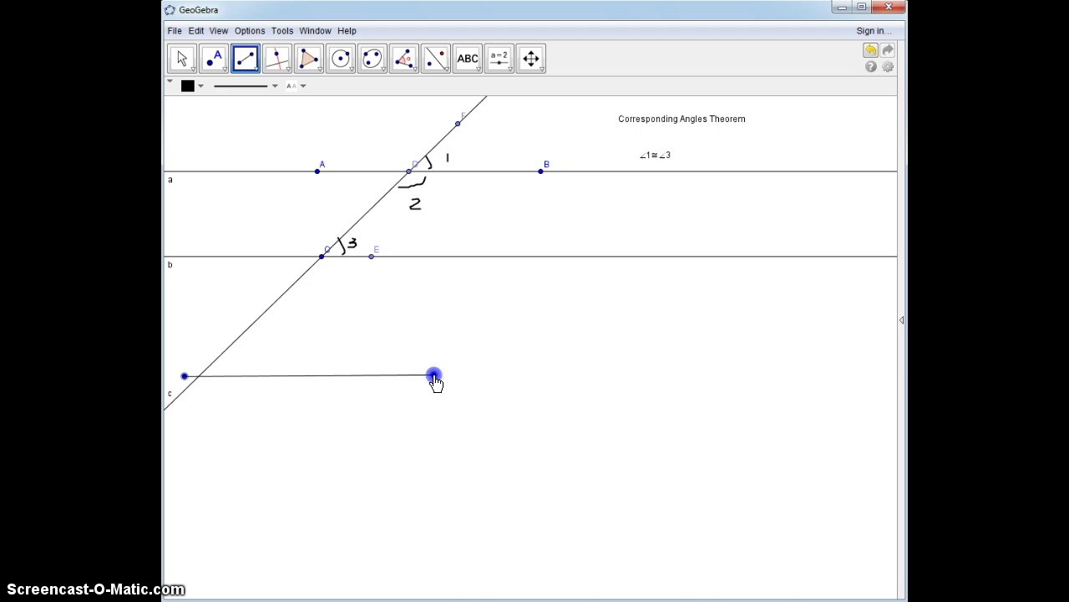
click(300, 365)
click(305, 554)
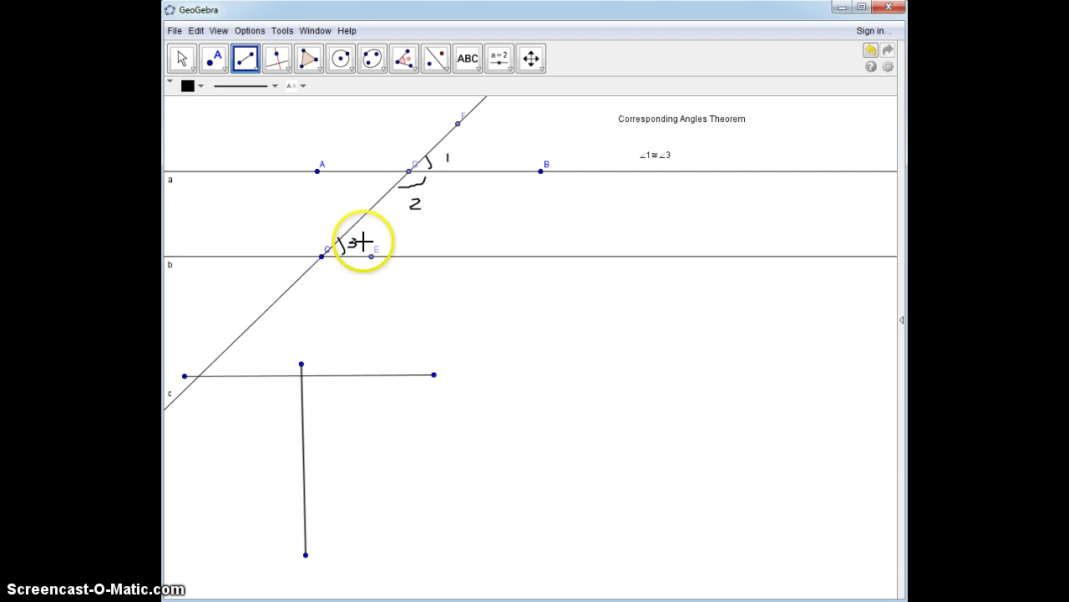
Add the text headings "Statements" and "Reasons" above the two columns of the proof table.
click(466, 60)
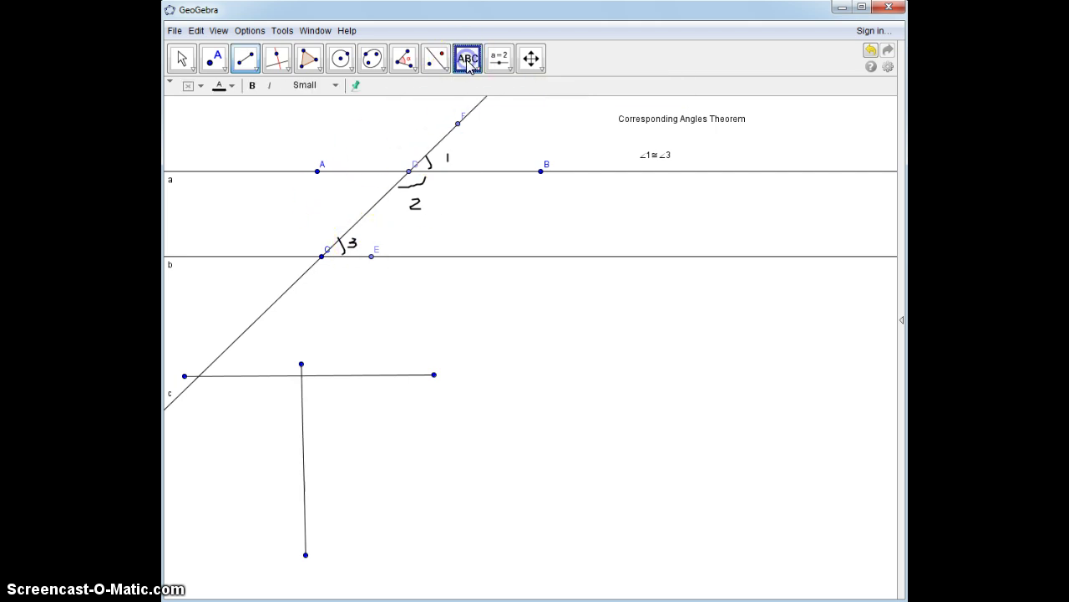
click(215, 360)
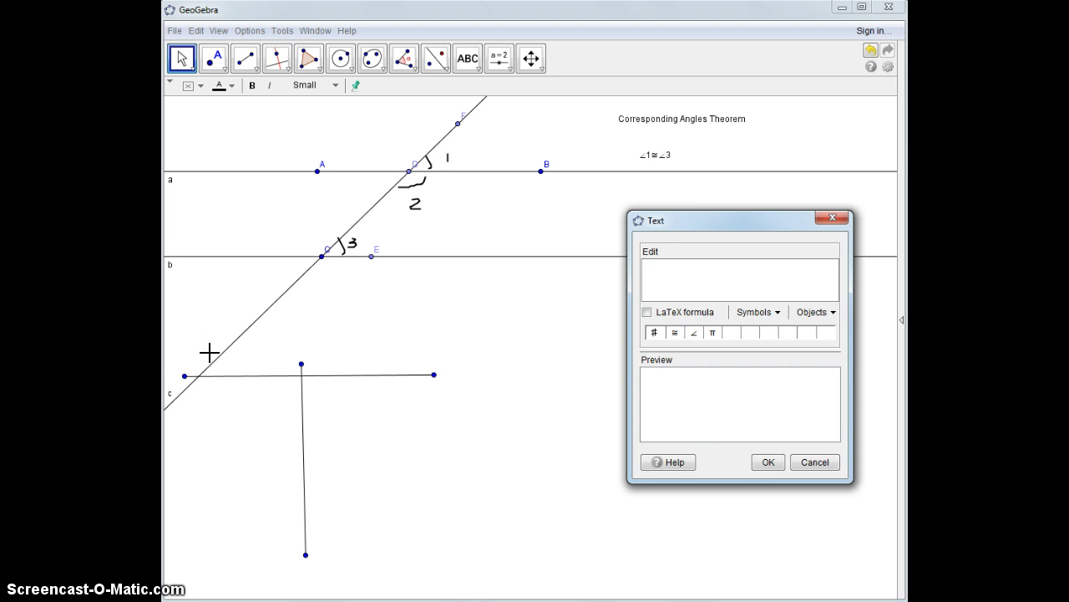
text(Statments)
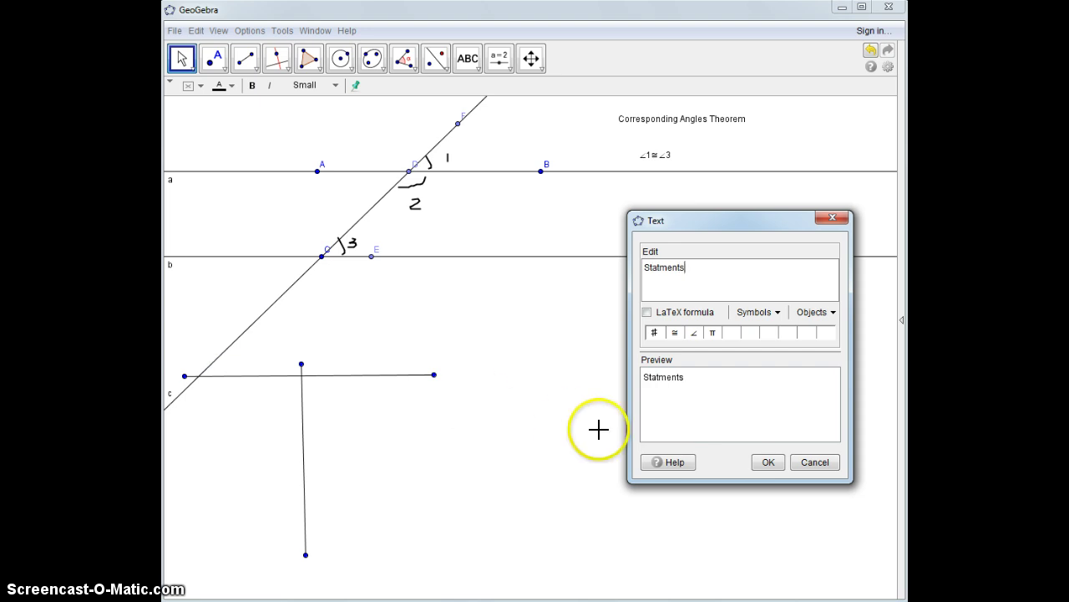
click(659, 266)
text(3)
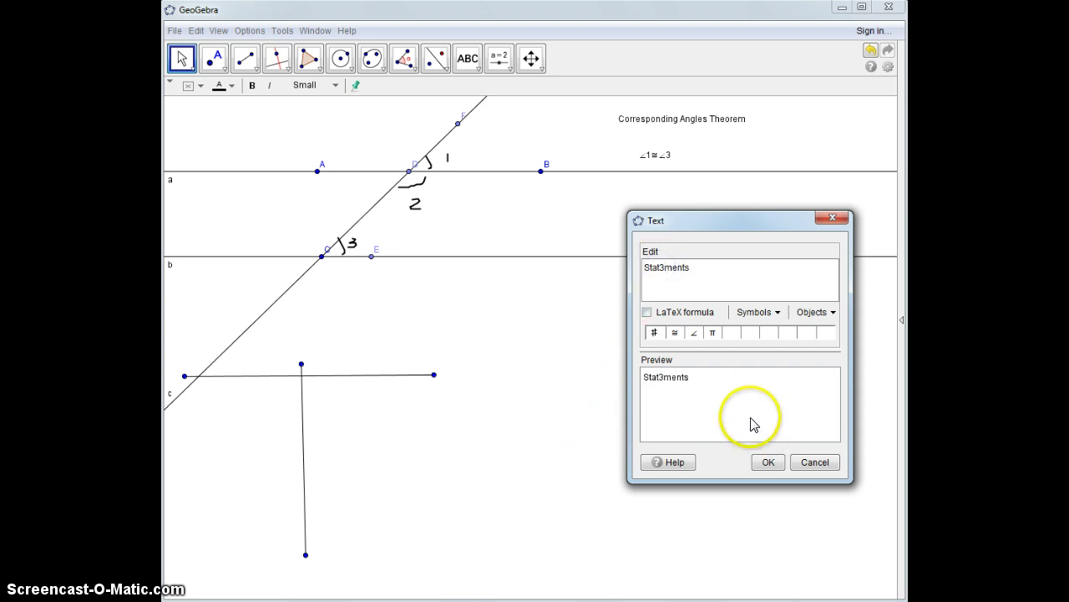
click(768, 462)
click(468, 59)
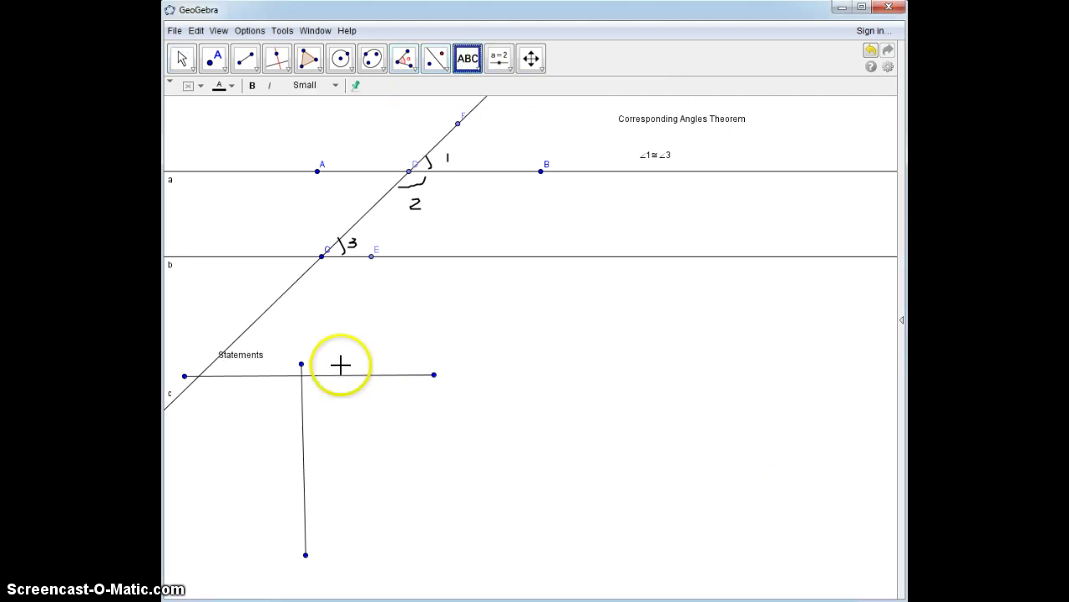
click(325, 359)
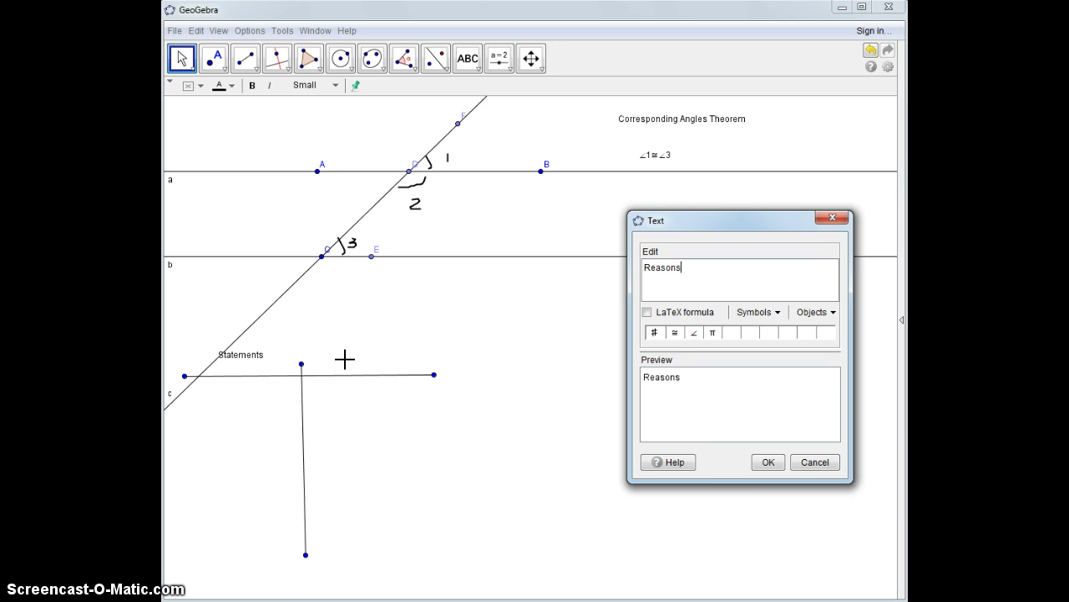
click(765, 462)
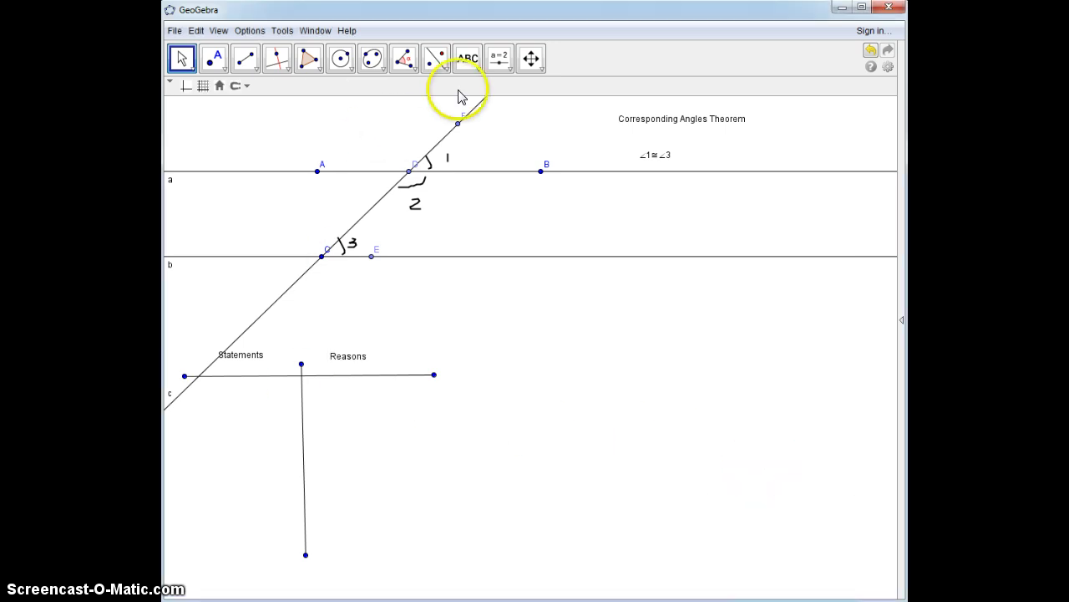
Add the reason "Given" and the statement "line 1 and line 2 are || and T is Transversal" beneath the column headings.
click(464, 60)
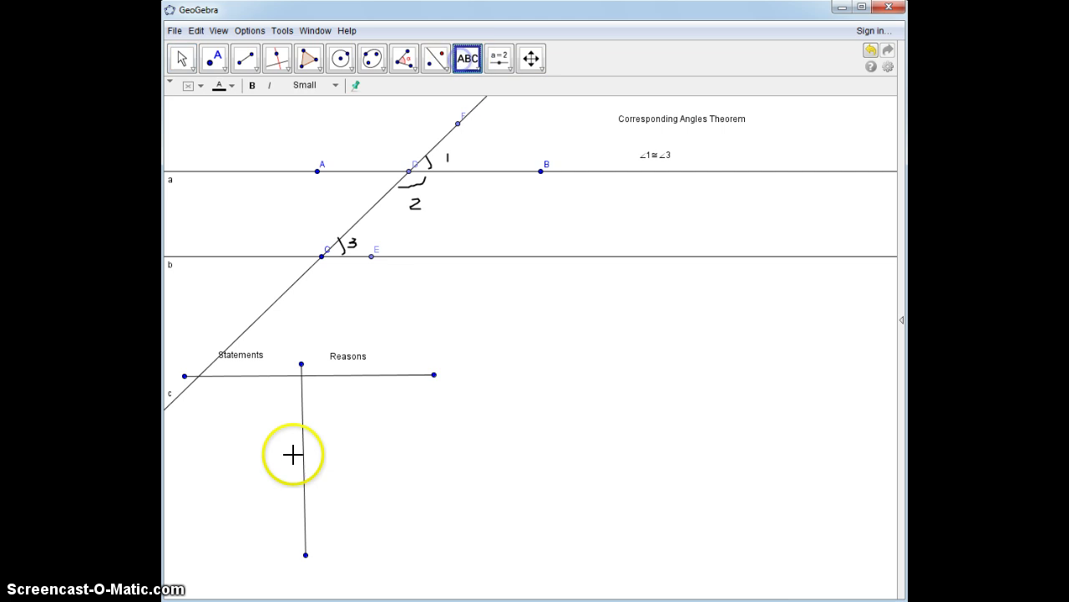
click(325, 391)
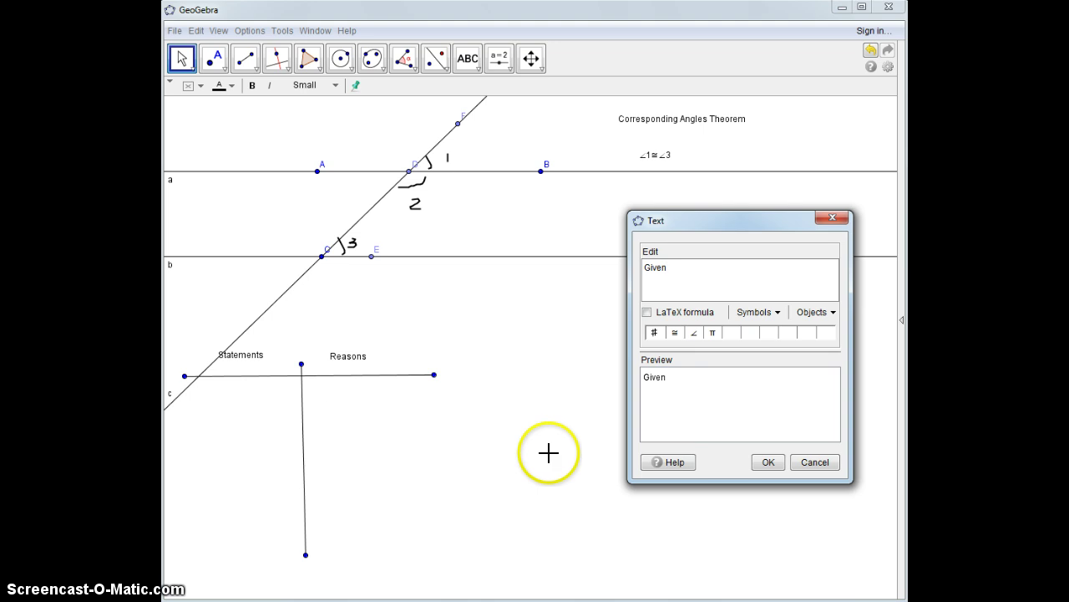
click(768, 462)
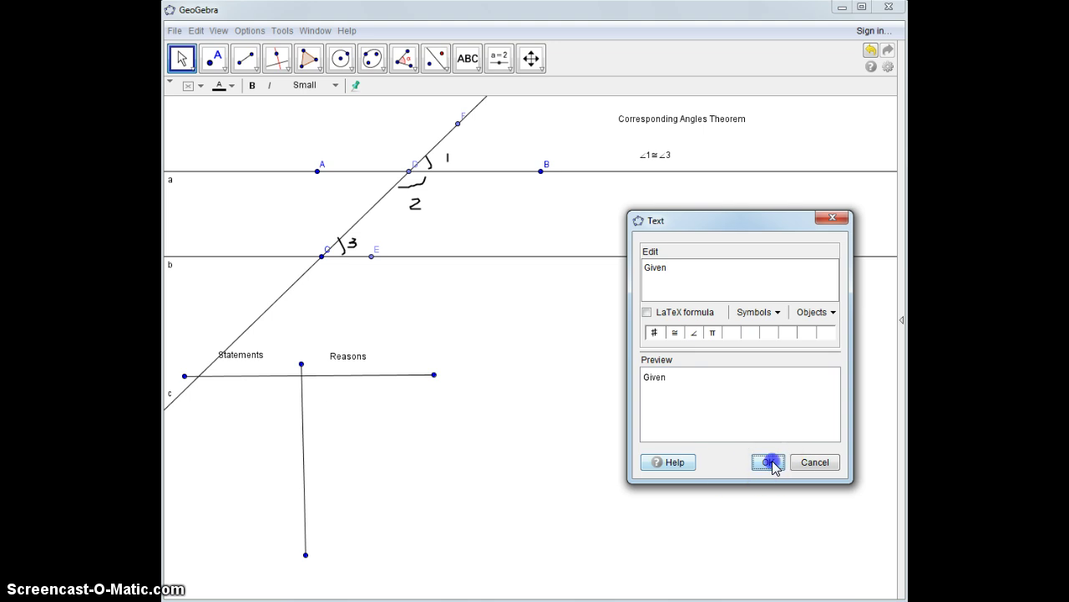
click(467, 59)
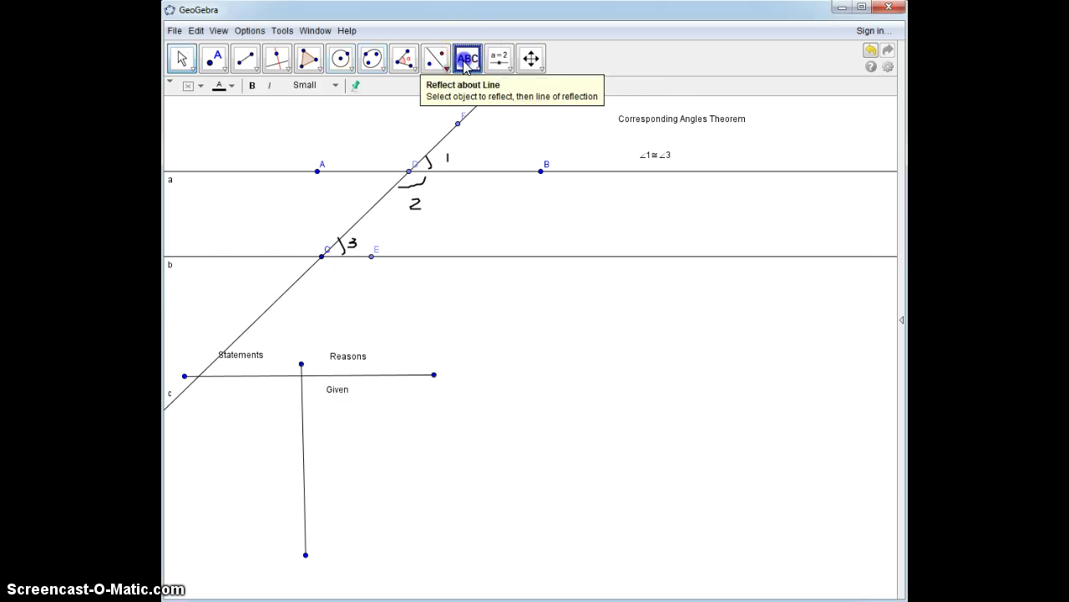
click(193, 408)
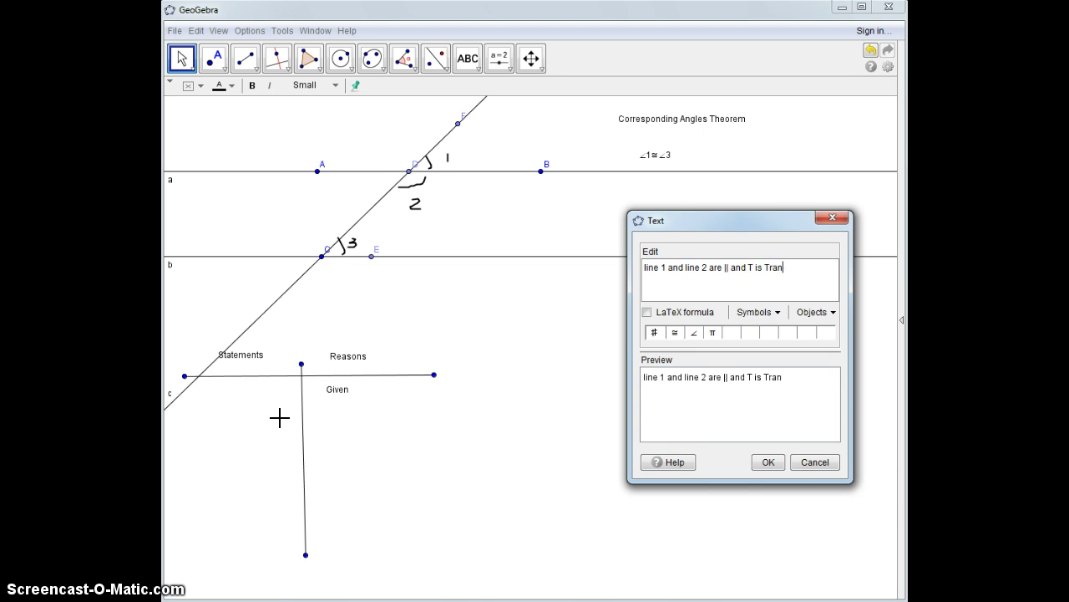
text(sversal)
click(764, 464)
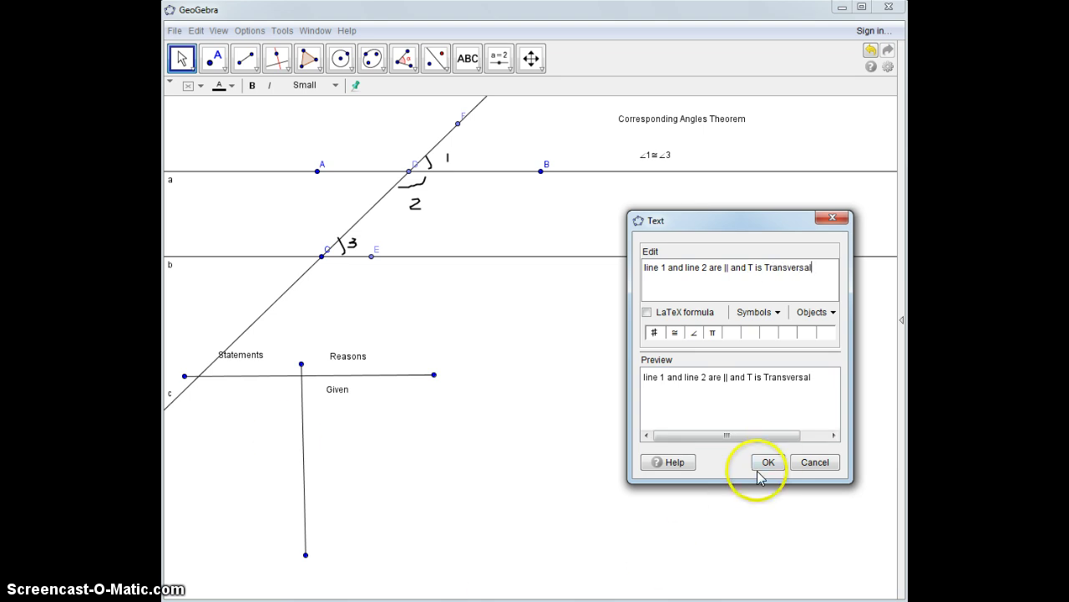
click(286, 455)
Move the statement text to the outer edge of the Statements column and break it into two lines before "and T is Transversal".
click(182, 58)
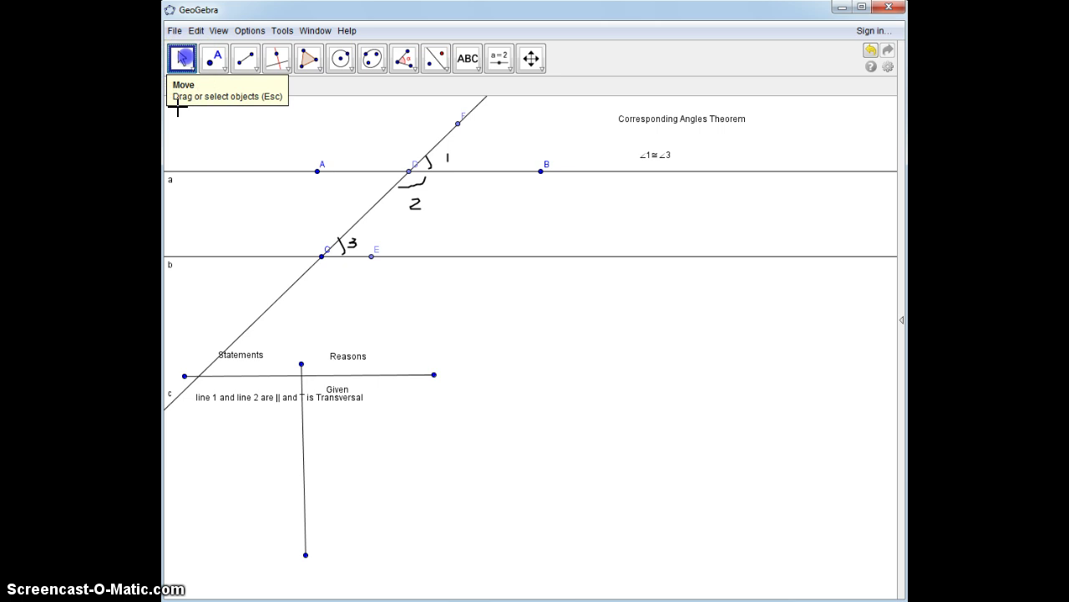
drag(216, 386, 206, 401)
double_click(209, 394)
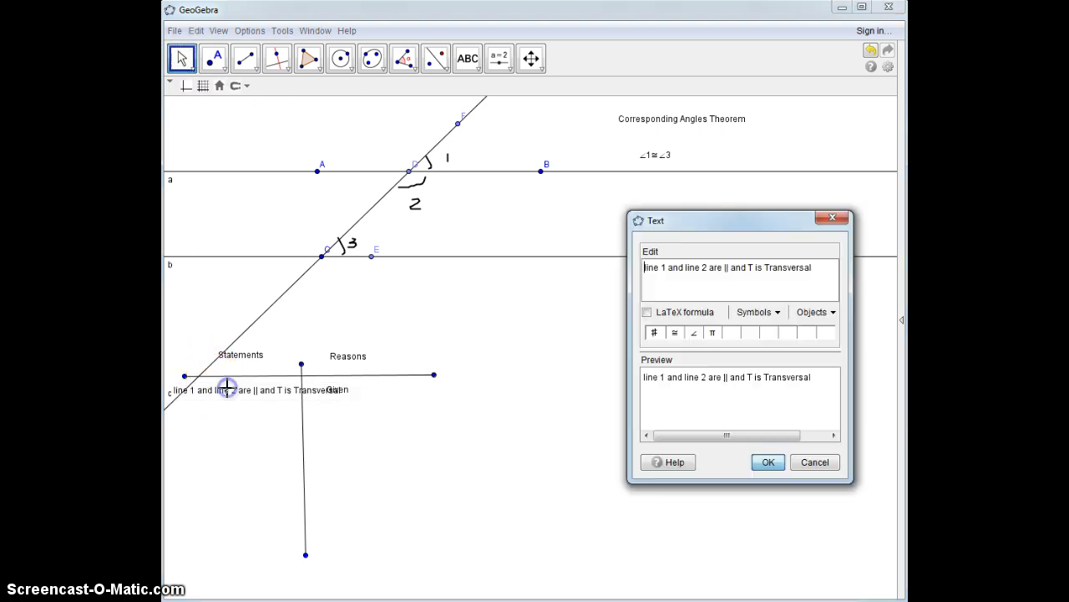
click(731, 267)
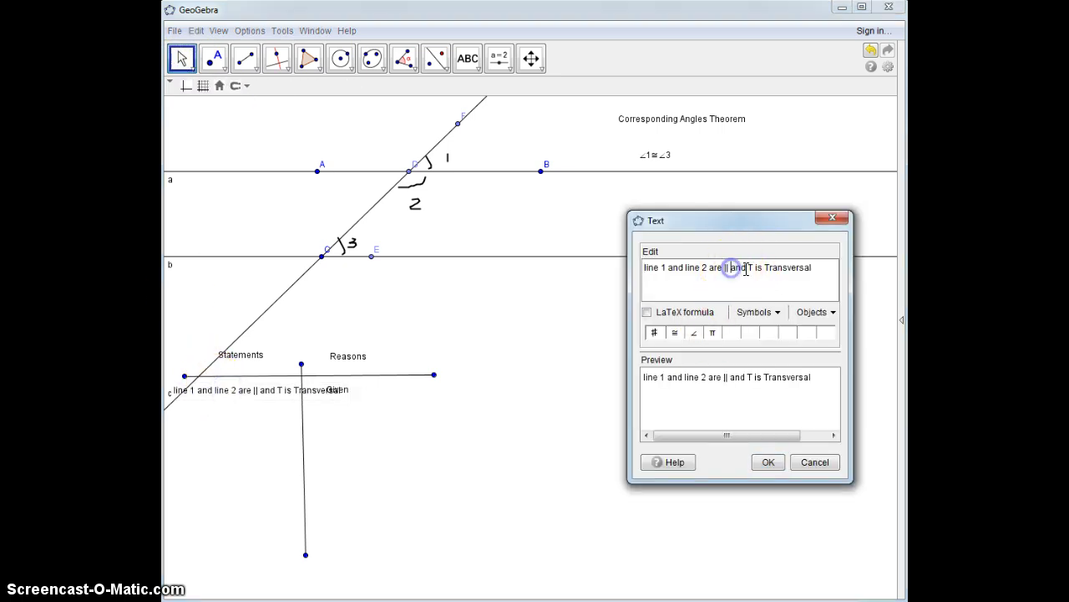
key(Return)
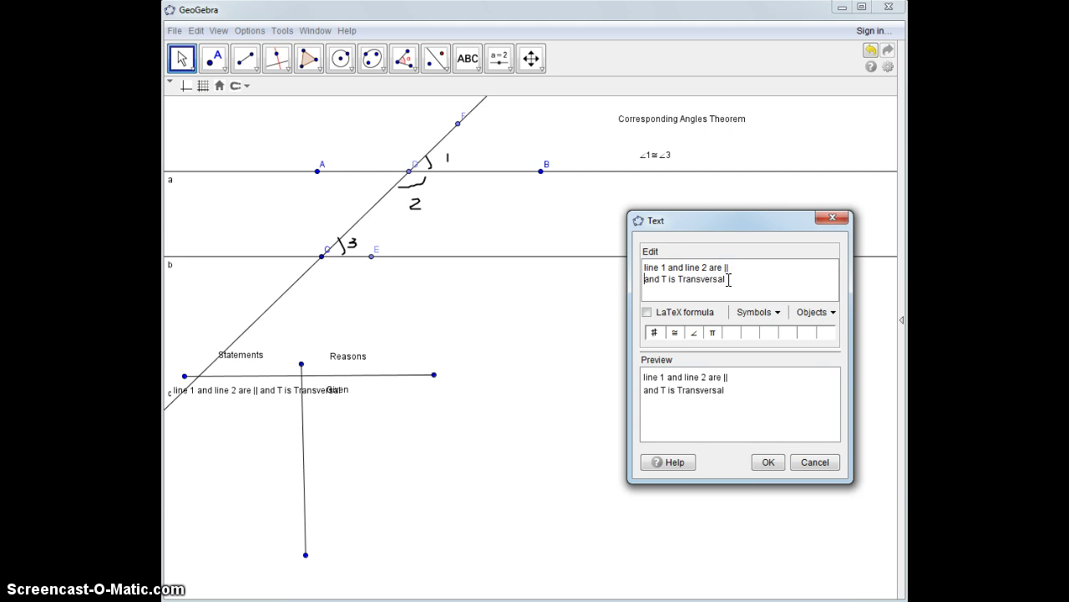
click(768, 459)
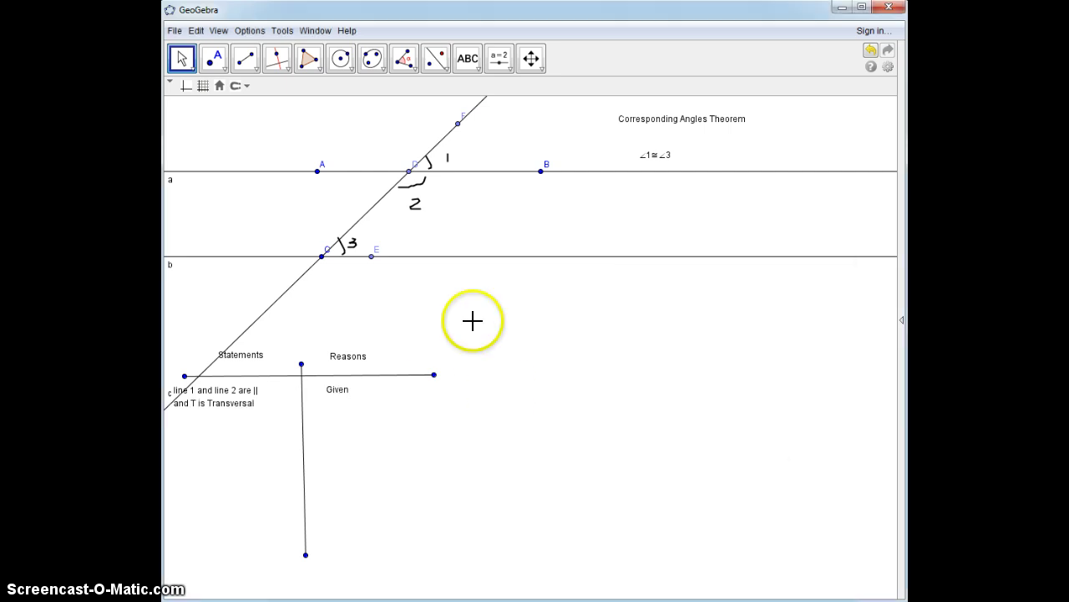
Draw a horizontal segment across both columns beneath the first row of the proof table.
click(245, 57)
click(178, 417)
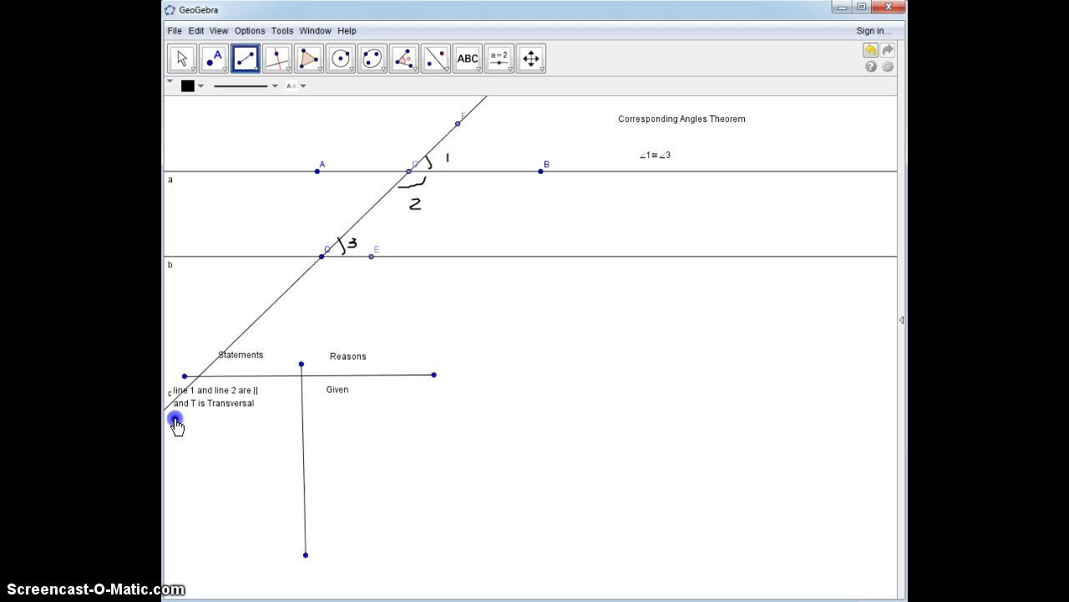
click(439, 415)
With the Pen tool, draw double arrowhead parallel marks on lines a and b, beyond point B.
click(468, 58)
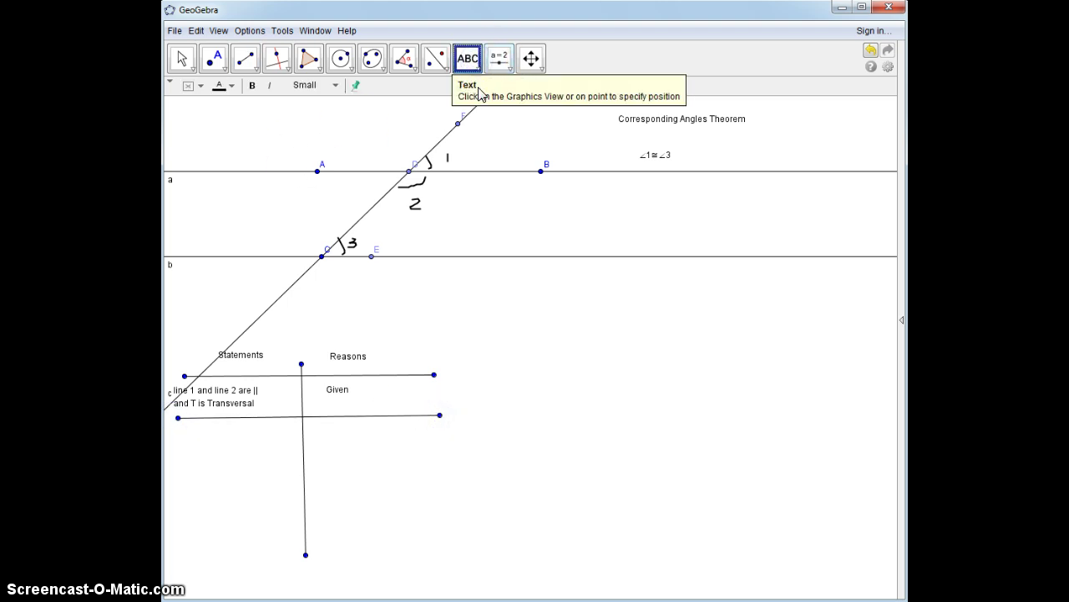
click(477, 68)
click(468, 145)
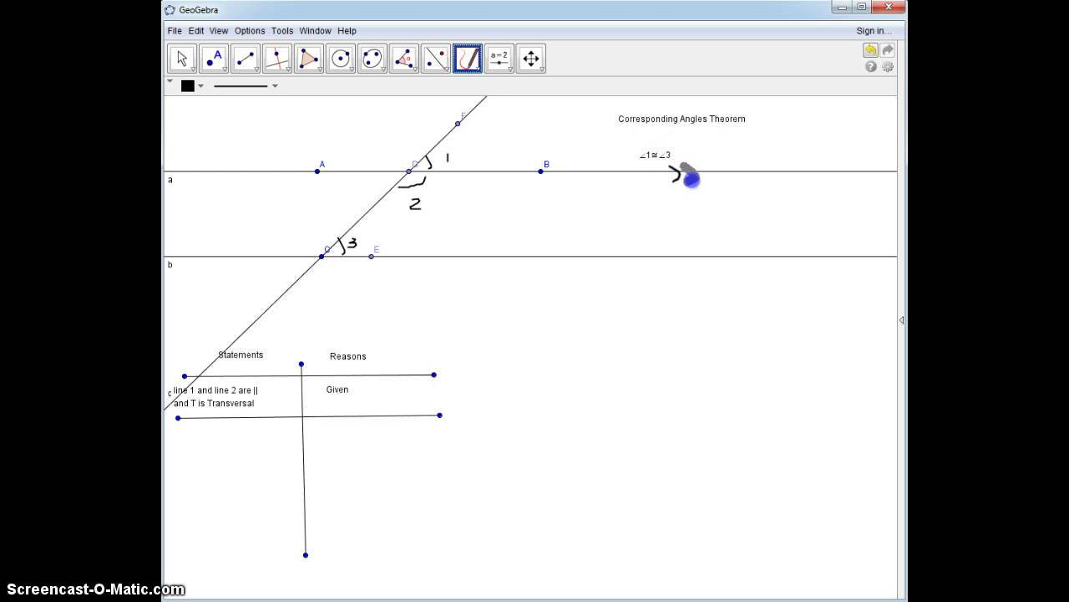
drag(691, 178, 687, 182)
mouse_move(666, 249)
mouse_down()
mouse_move(662, 269)
mouse_move(690, 261)
mouse_up()
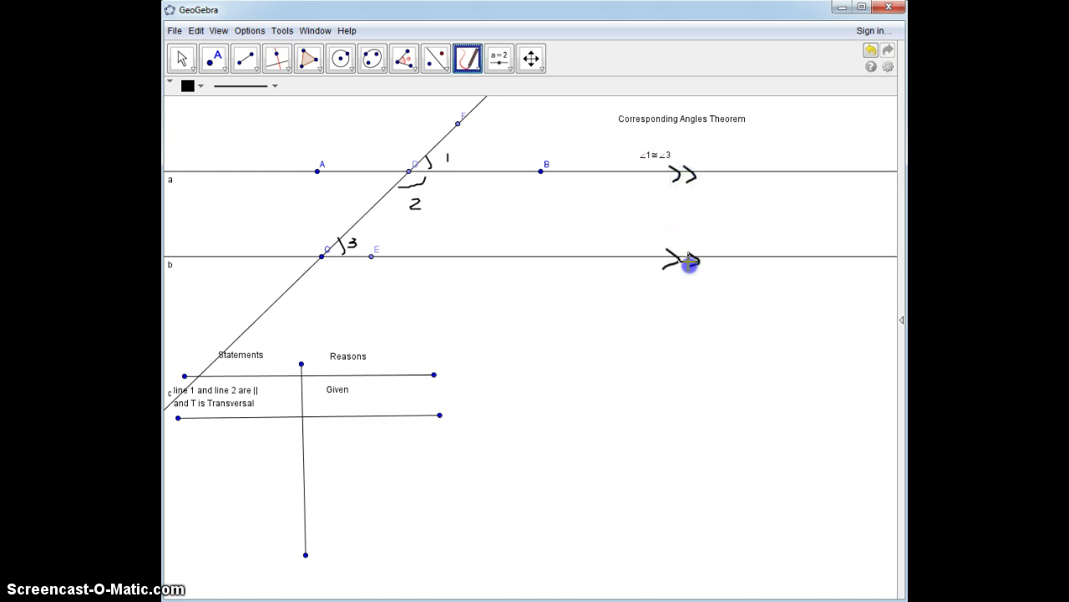
Handwrite the labels l1 at the far end of line a, l2 on line b, and T on the transversal near point F.
drag(842, 178, 854, 162)
drag(865, 174, 867, 186)
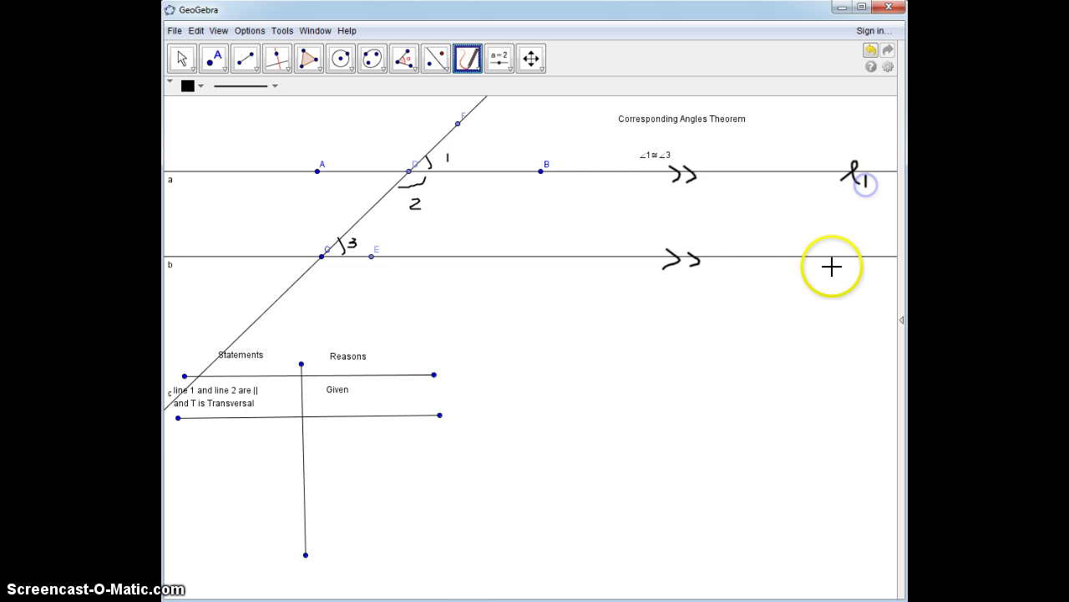
drag(827, 268, 845, 250)
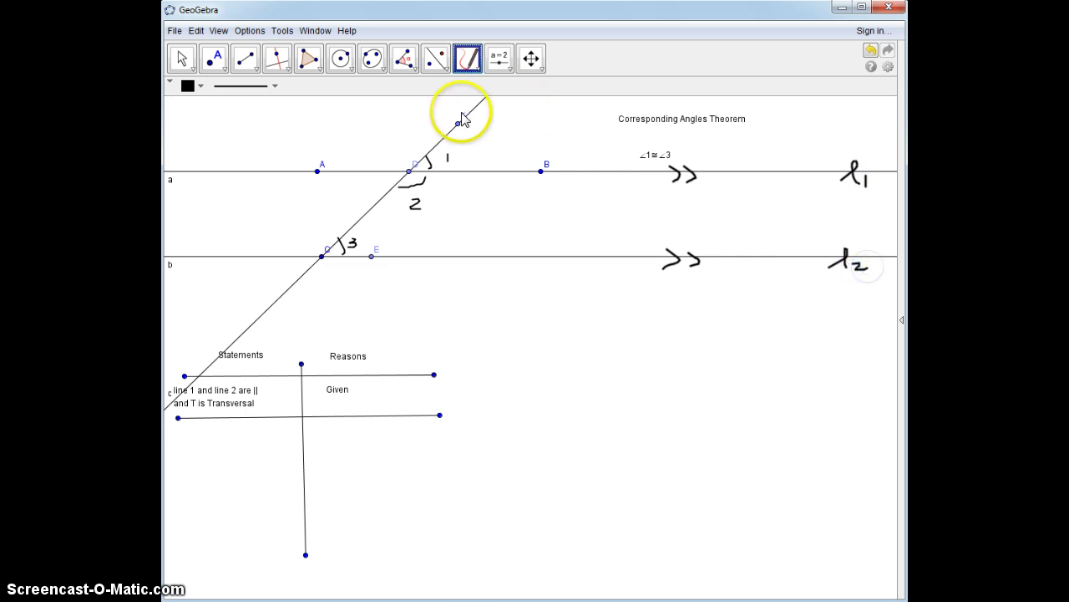
mouse_move(465, 101)
mouse_down()
mouse_move(471, 124)
mouse_move(473, 107)
mouse_up()
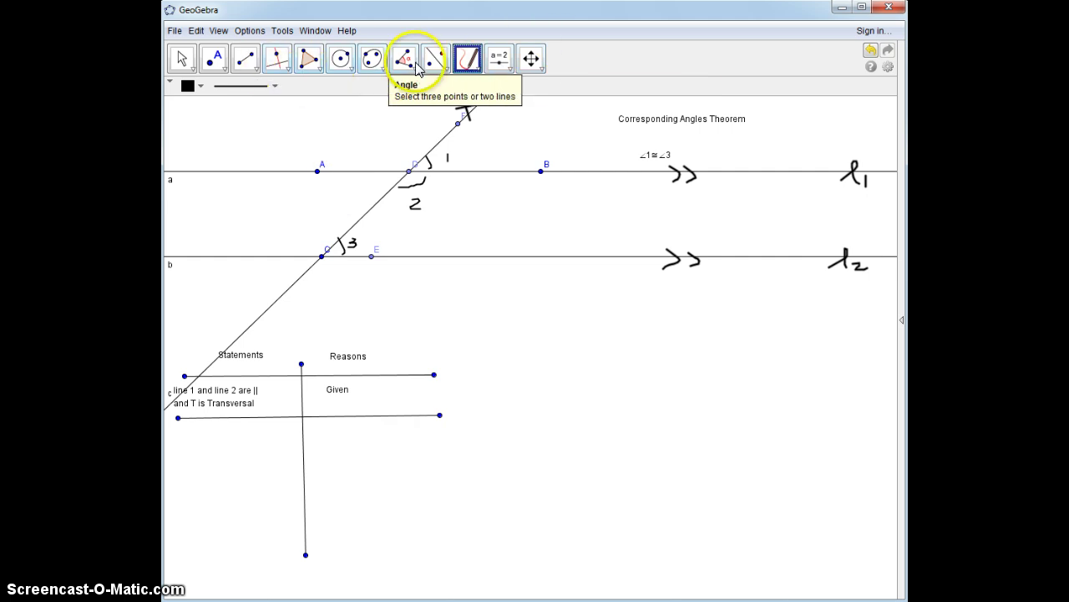
click(475, 68)
click(466, 120)
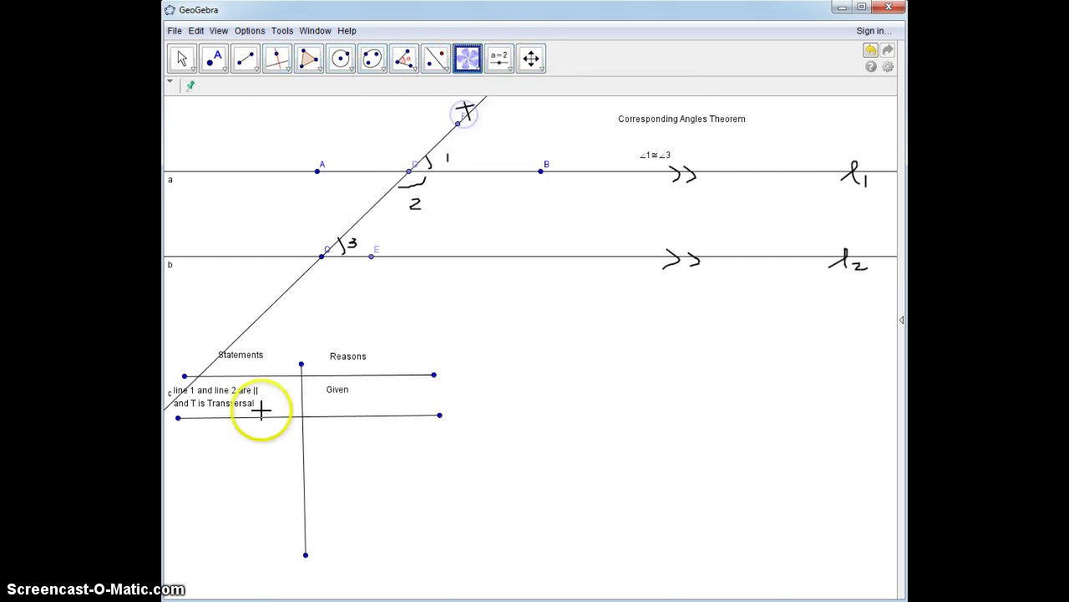
click(322, 437)
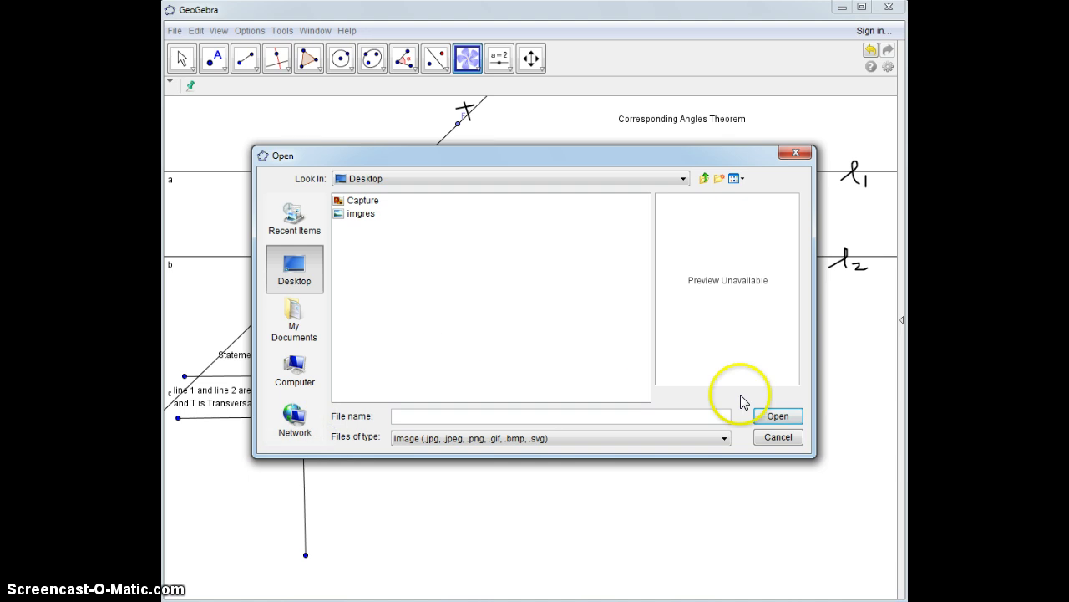
click(780, 415)
click(777, 434)
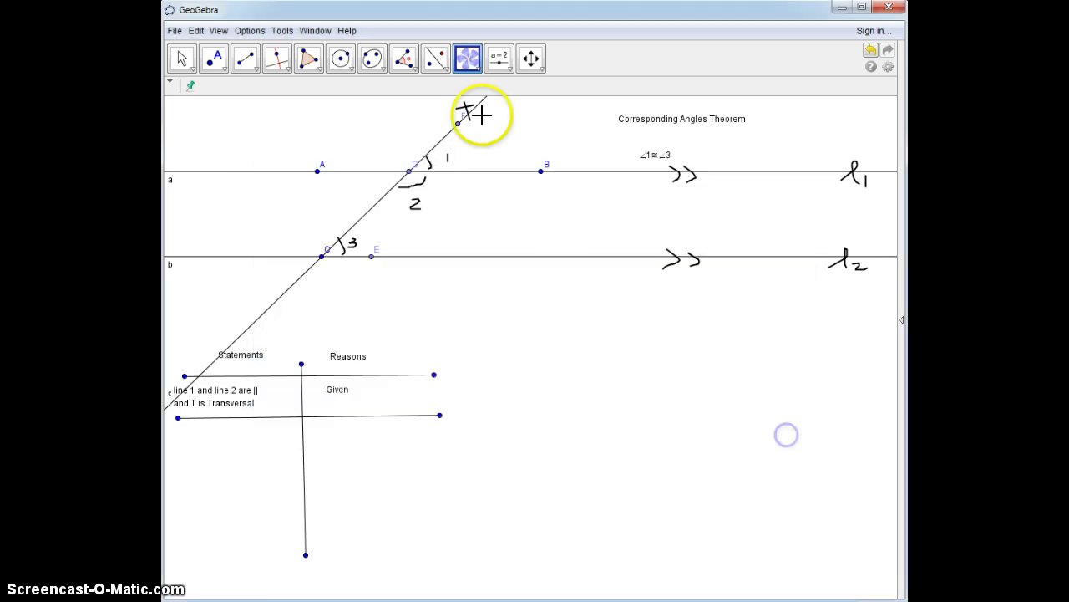
Add the text "Def if Supplelmentary Angles" in the Reasons column of the proof's second row.
click(470, 73)
click(466, 88)
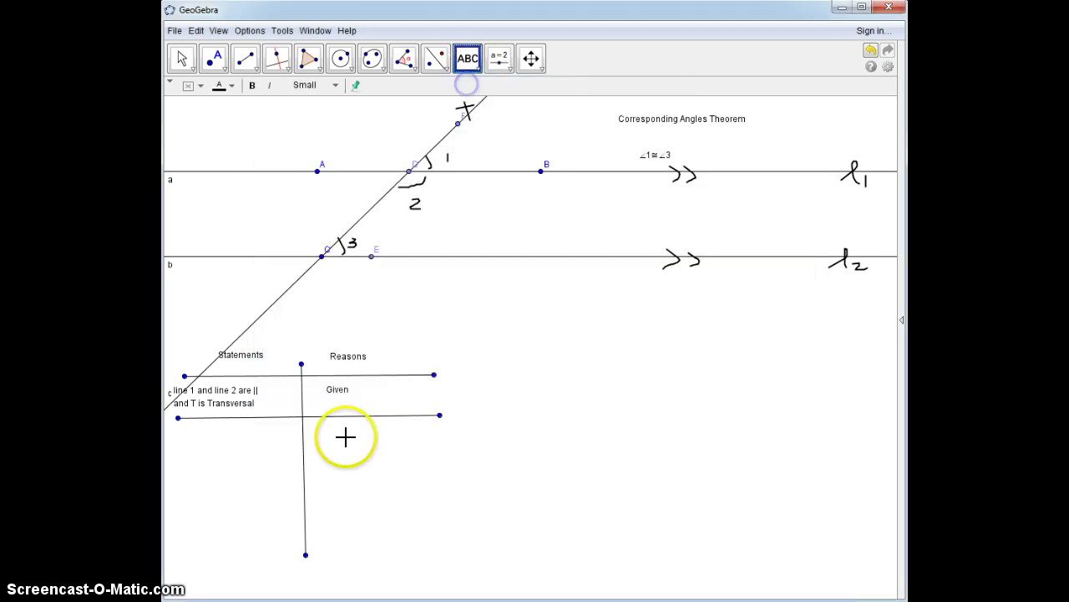
click(317, 437)
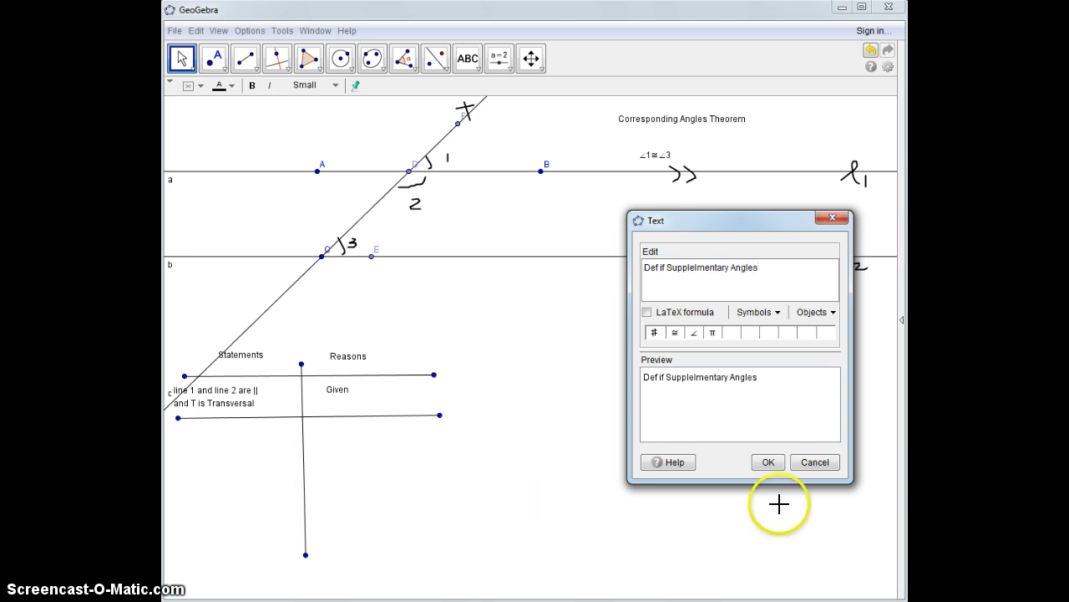
click(764, 463)
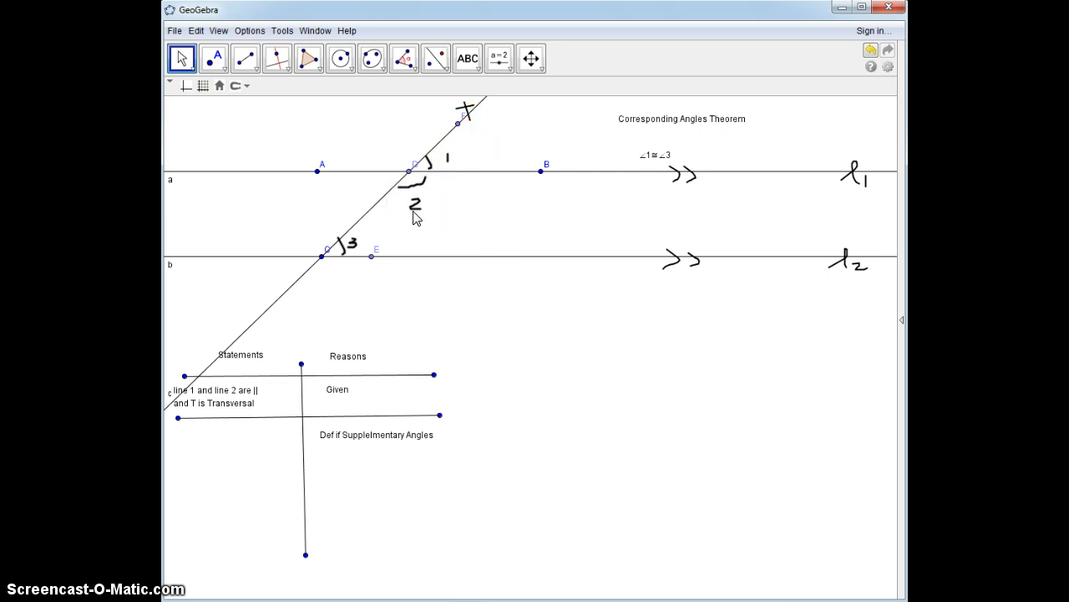
Add the statement "∠1 + ∠2 = 180" in the Statements column of the second row.
click(468, 58)
click(200, 436)
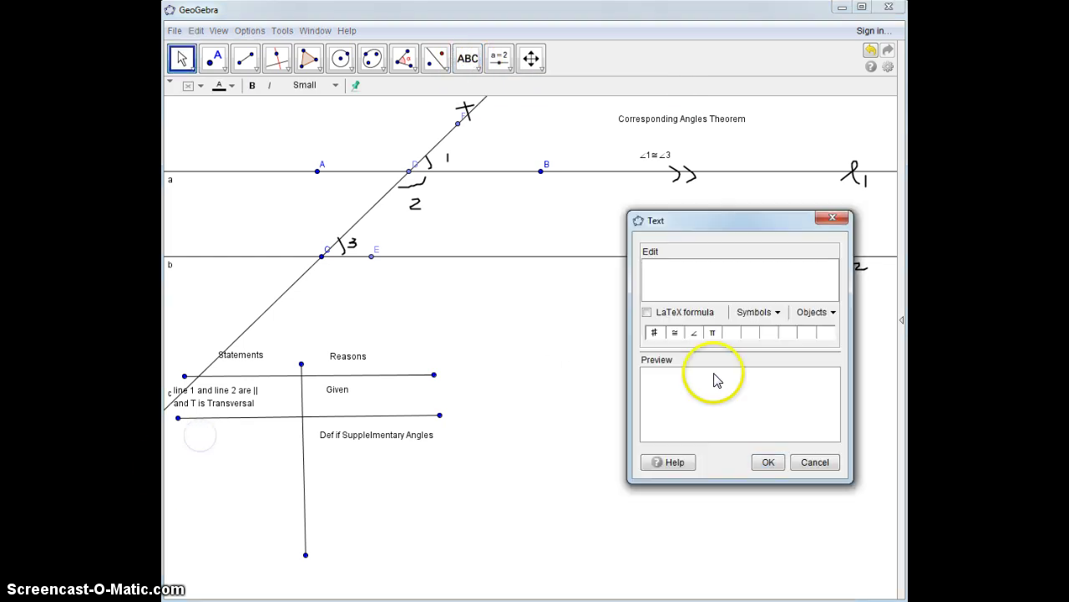
click(694, 333)
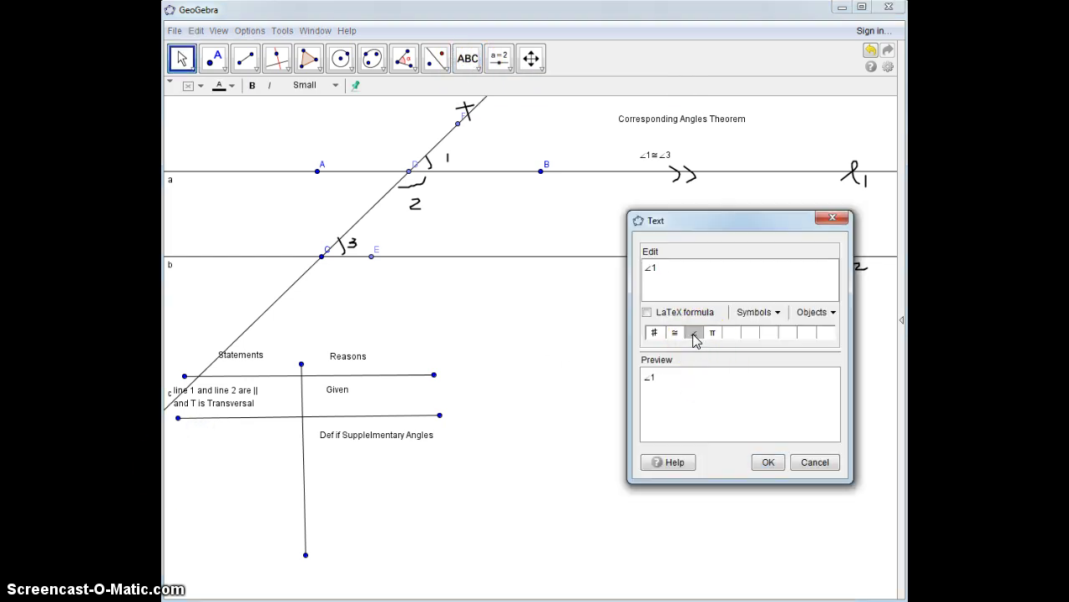
text(1 +)
click(694, 333)
text(2 = 180)
click(769, 462)
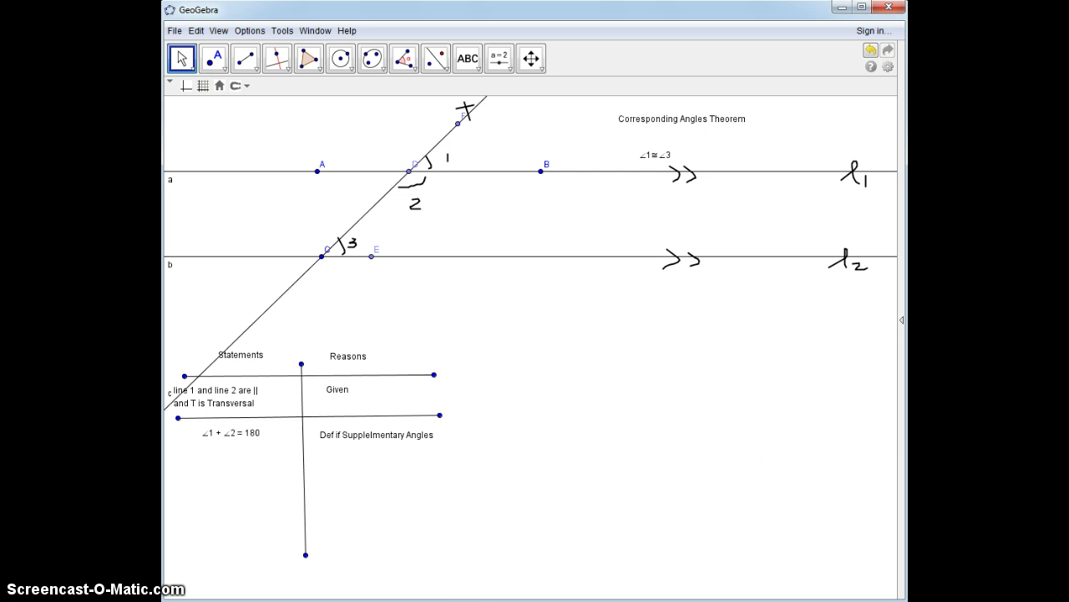
Draw a horizontal segment across both columns beneath the second row of the proof table.
click(245, 58)
click(183, 451)
click(497, 450)
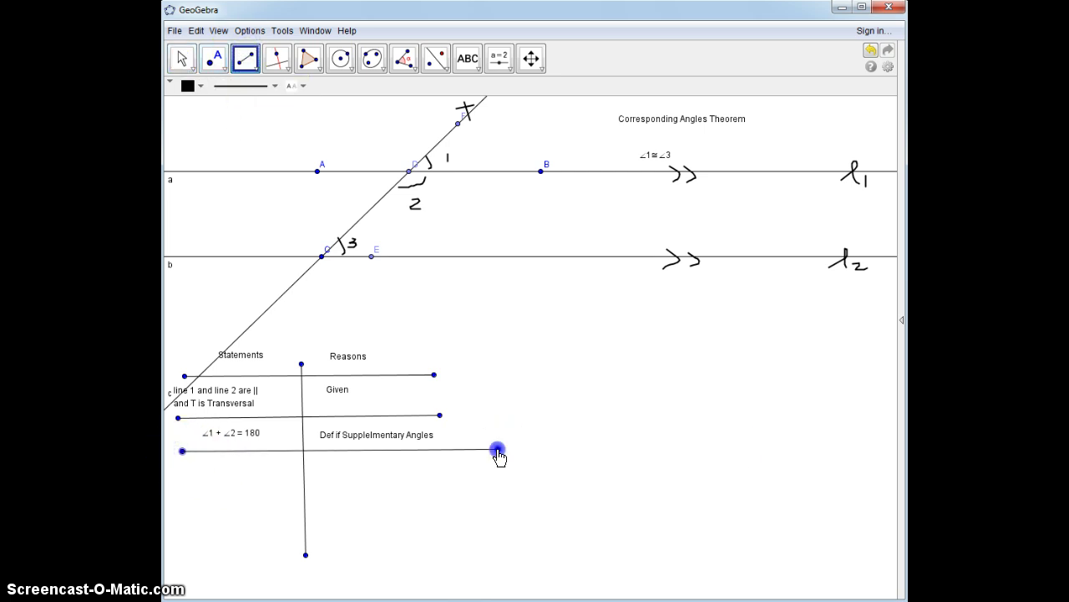
Add the statement "∠2 + ∠3 = 180" in the Statements column of the third row.
click(468, 58)
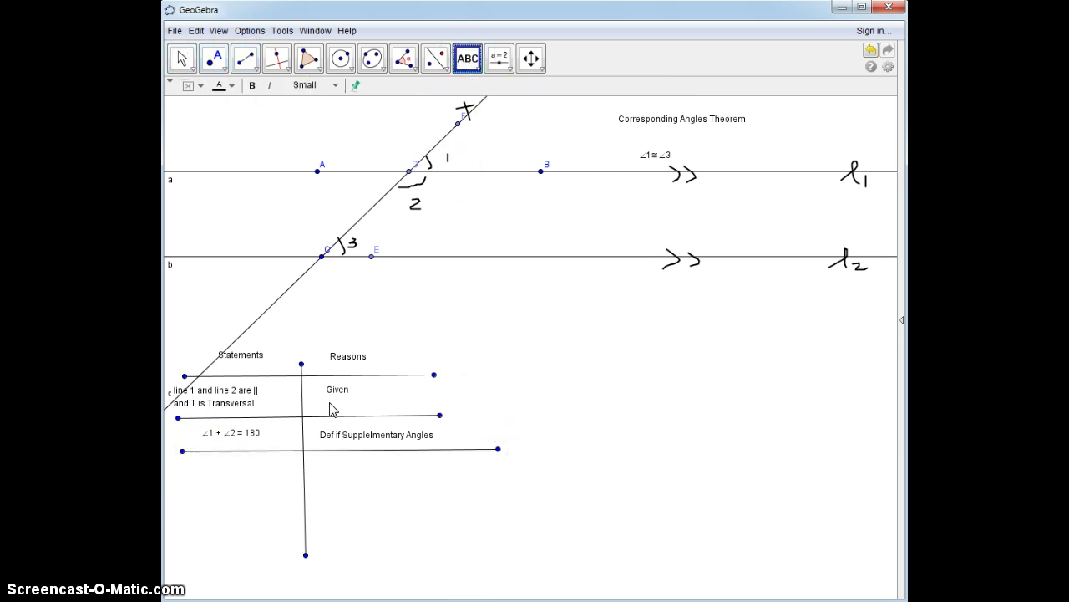
click(213, 470)
click(539, 426)
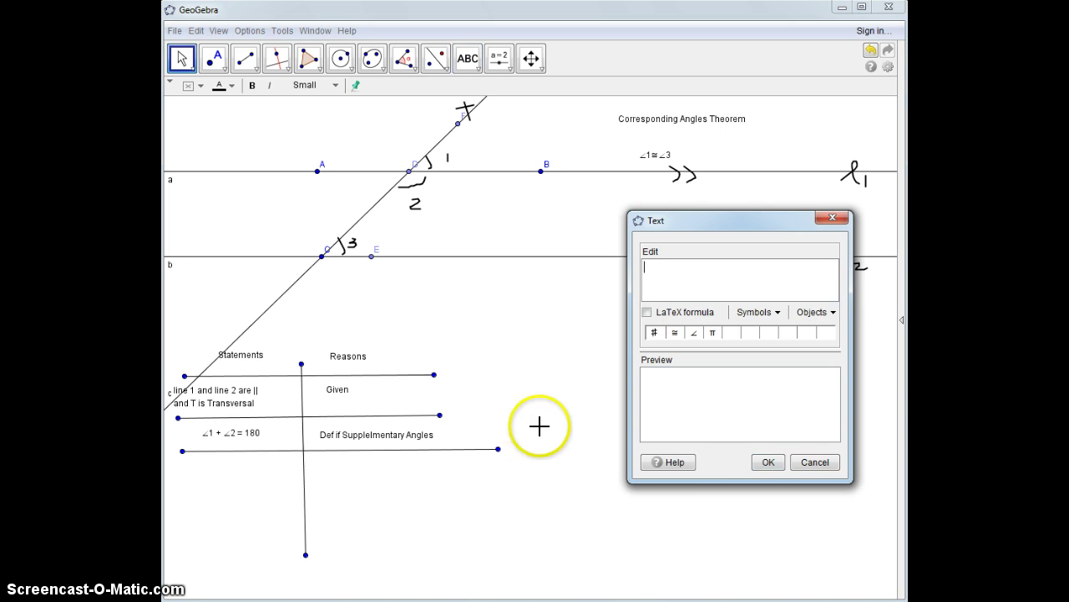
click(694, 333)
text(2 +)
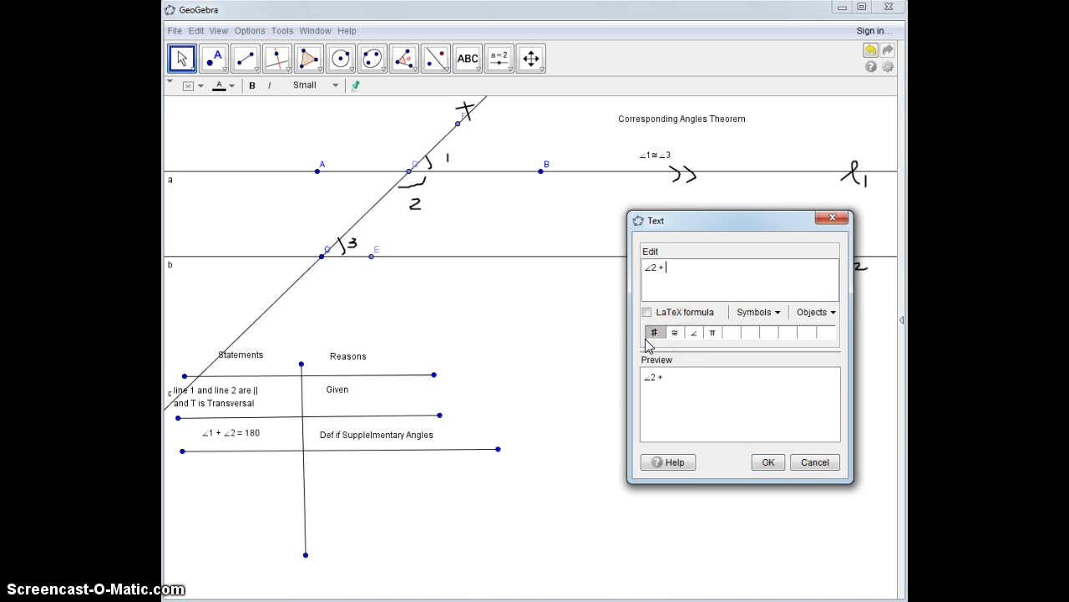
click(693, 335)
click(663, 281)
key(BackSpace)
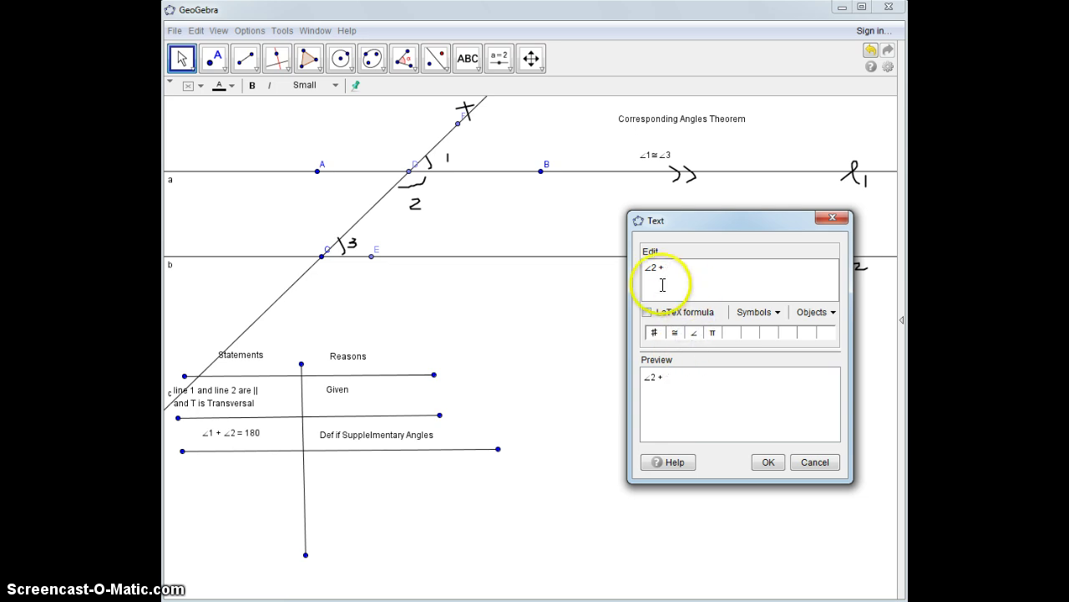
click(696, 332)
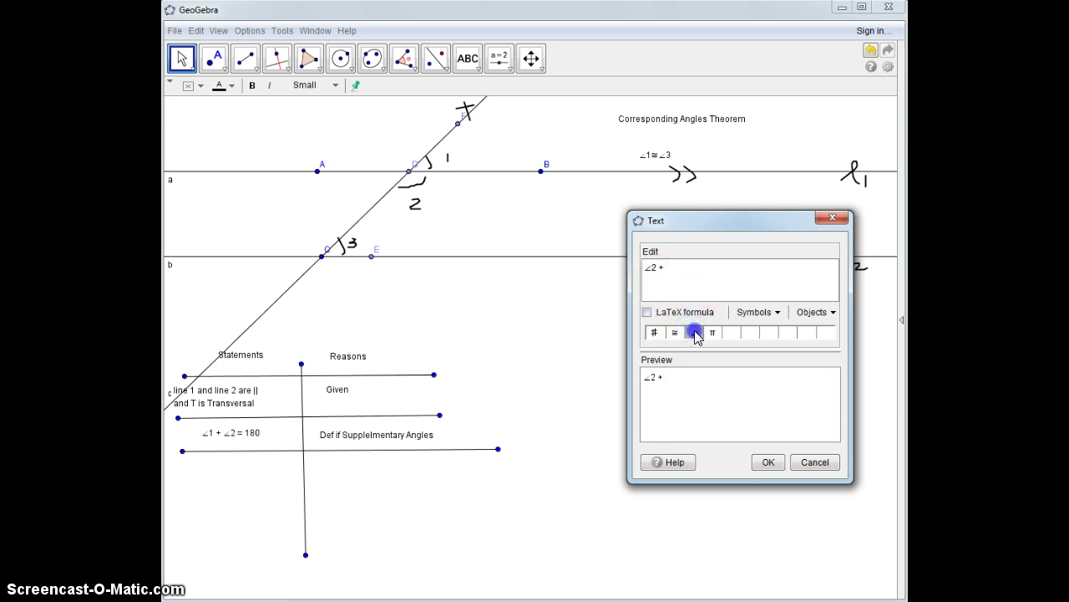
click(688, 324)
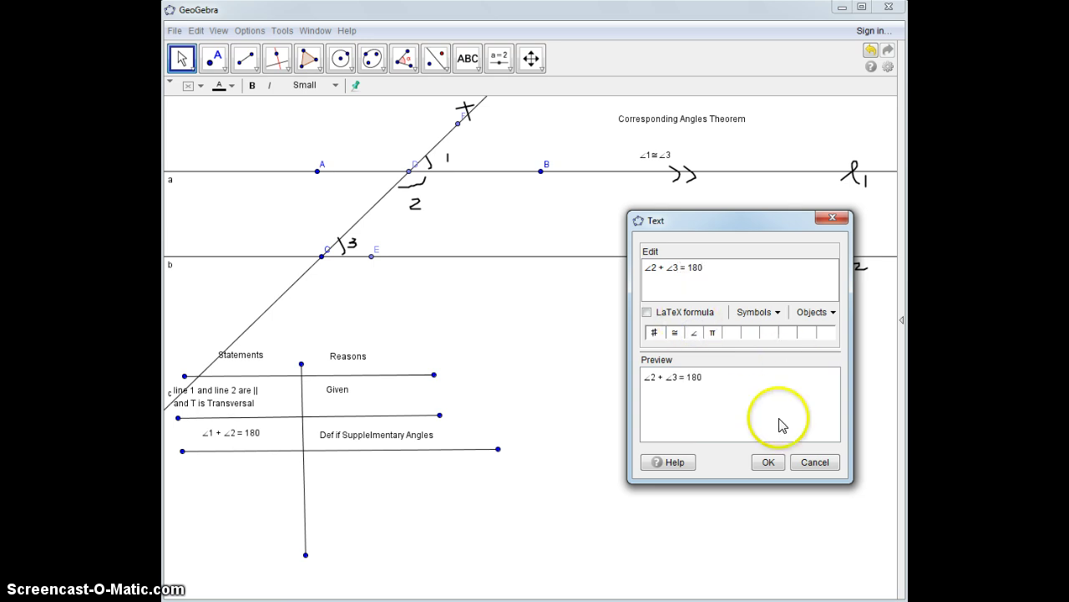
click(768, 464)
click(182, 58)
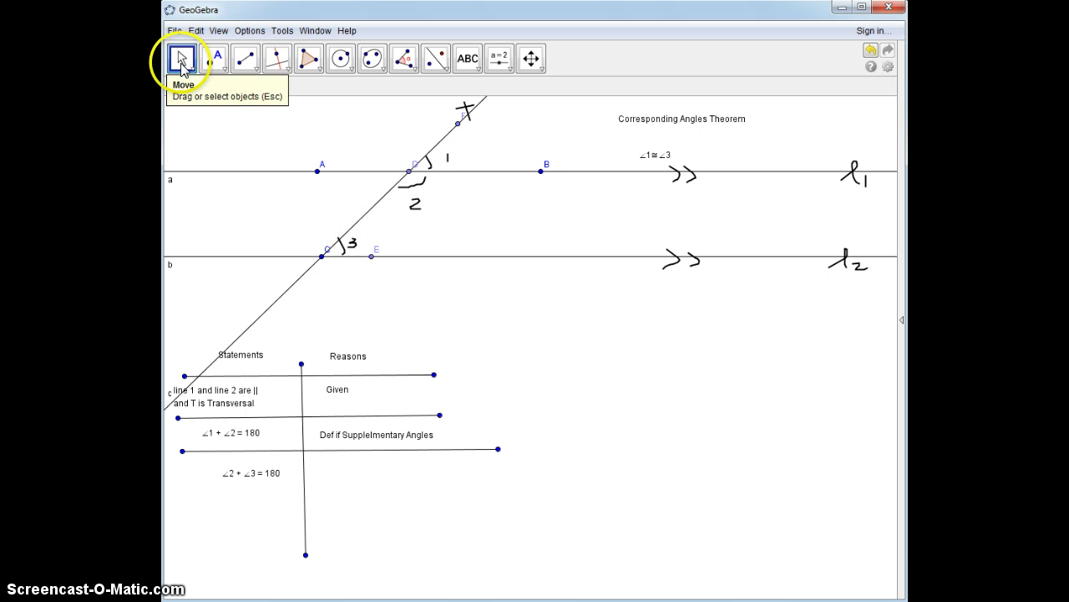
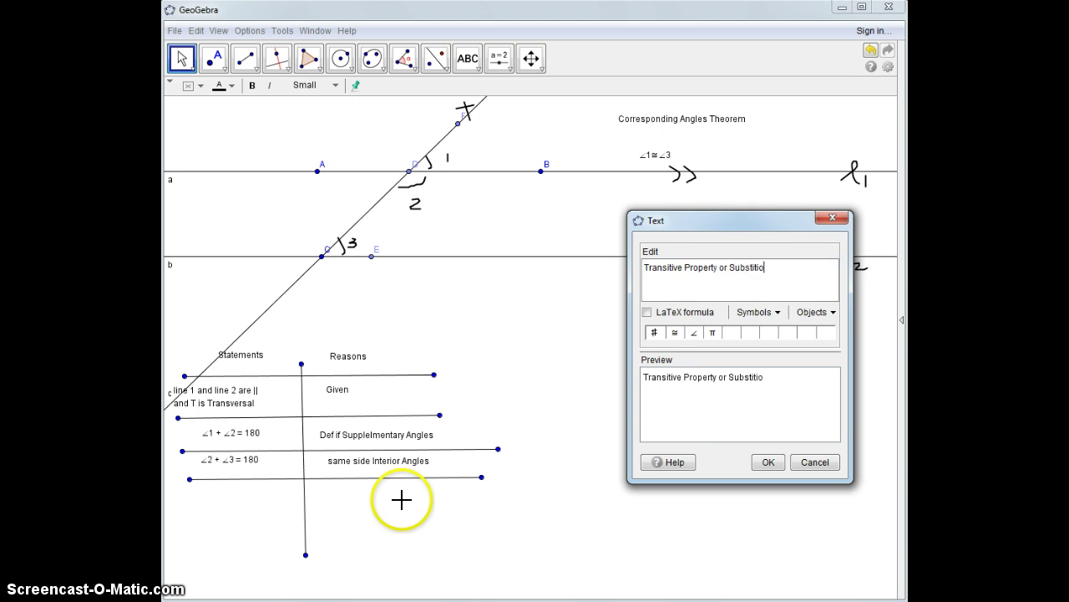
Complete the fourth-row reason text as "Transitive Property or Substition Property" and place it.
text(er)
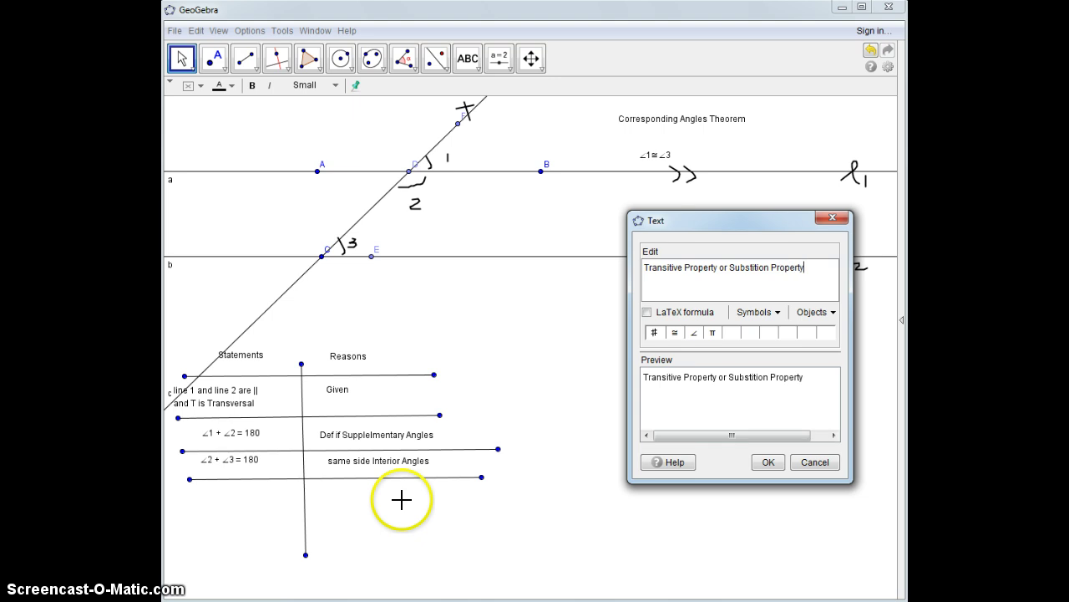
text(ty)
click(768, 465)
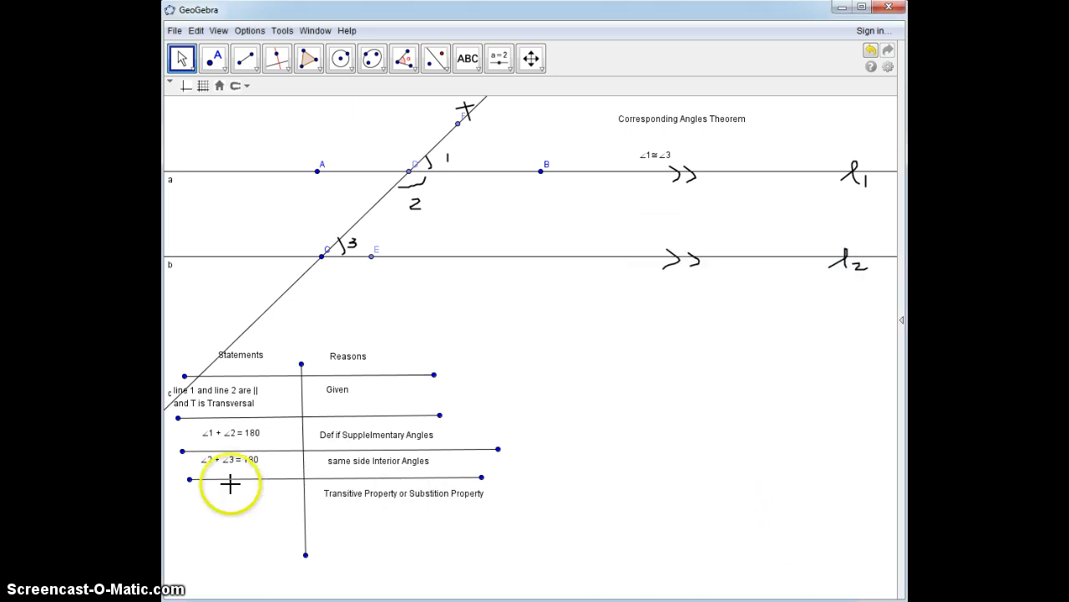
Add the statement "∠1 + ∠2 = ∠2 + ∠3" in the fourth row and shift it clear of the column divider.
click(468, 58)
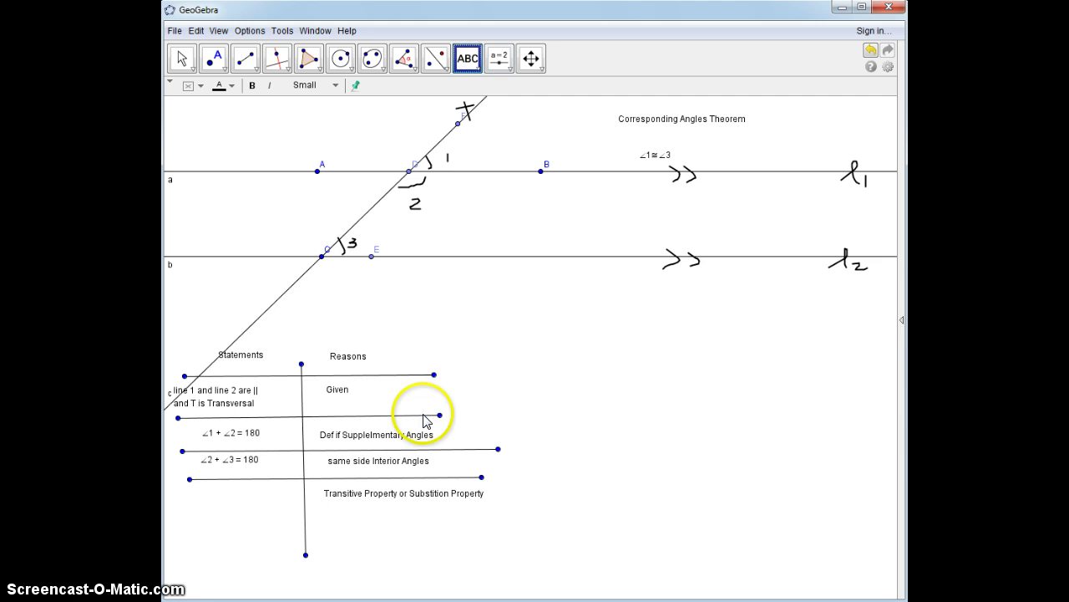
click(222, 494)
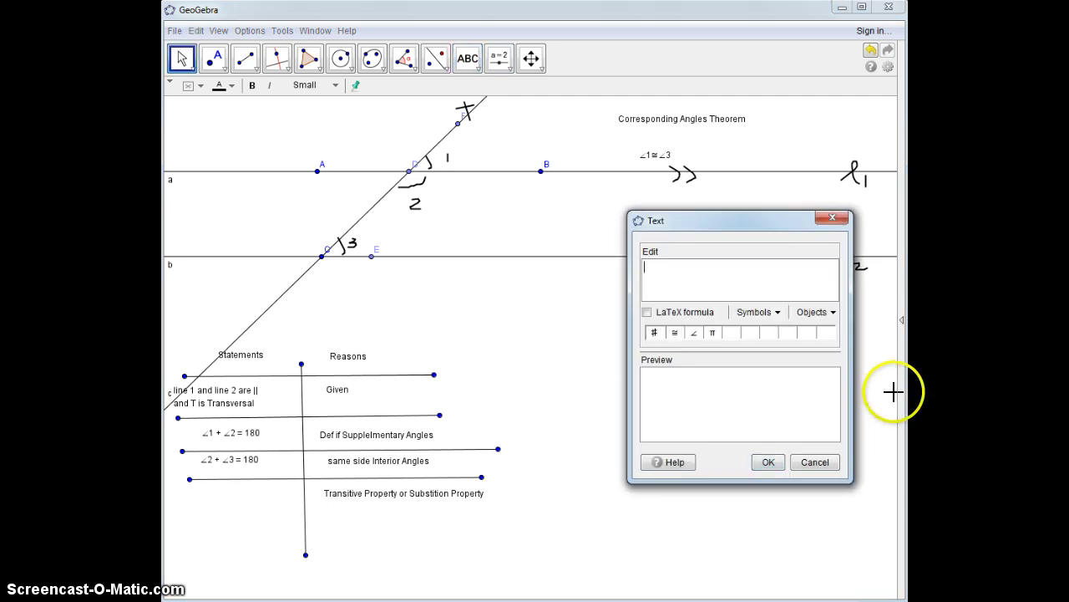
click(693, 333)
click(738, 316)
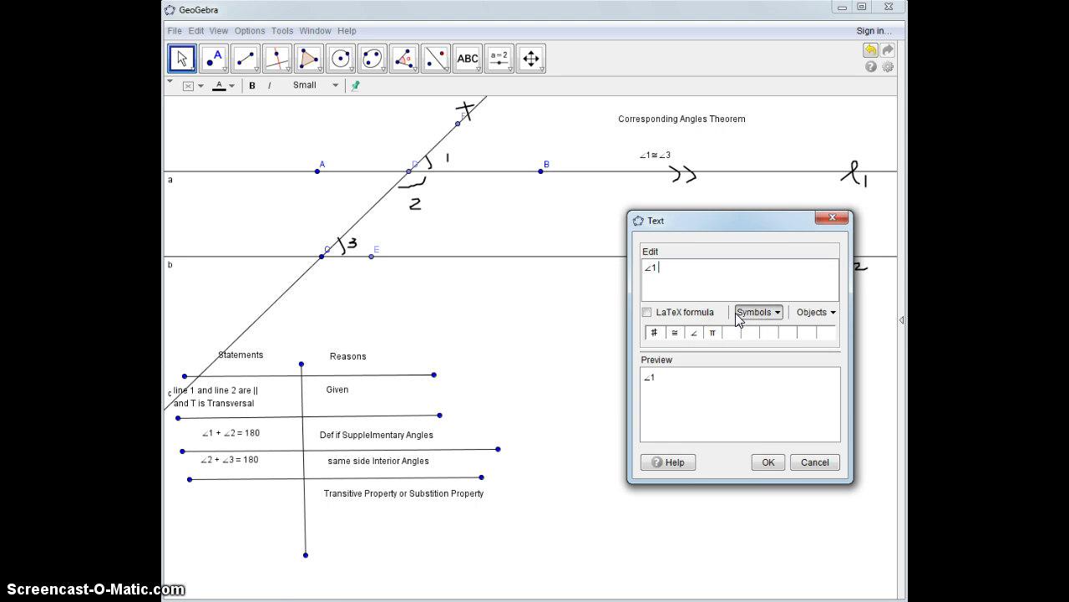
click(694, 333)
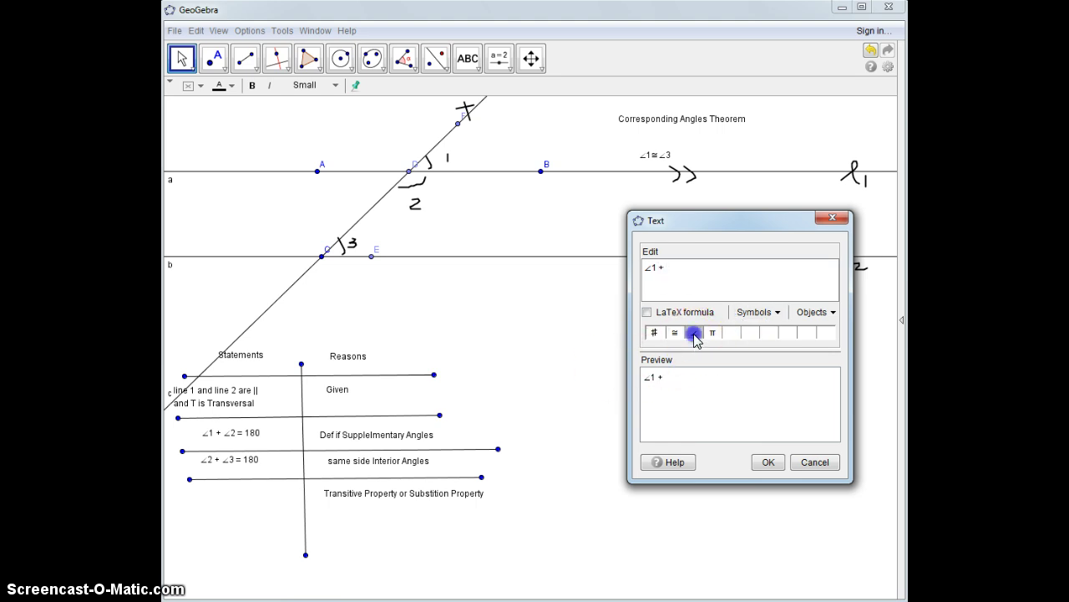
click(701, 324)
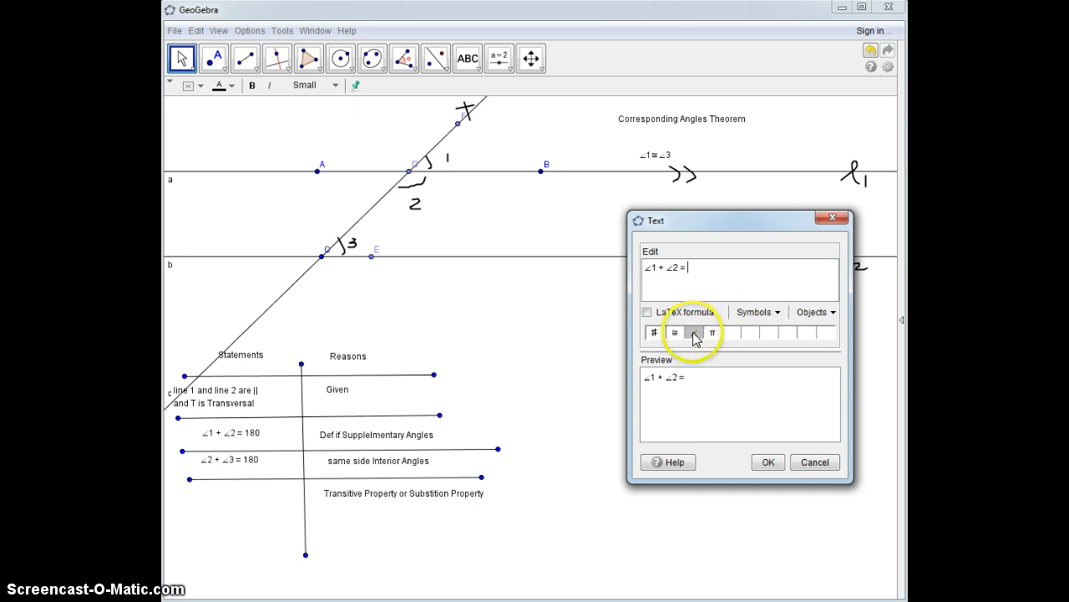
click(695, 333)
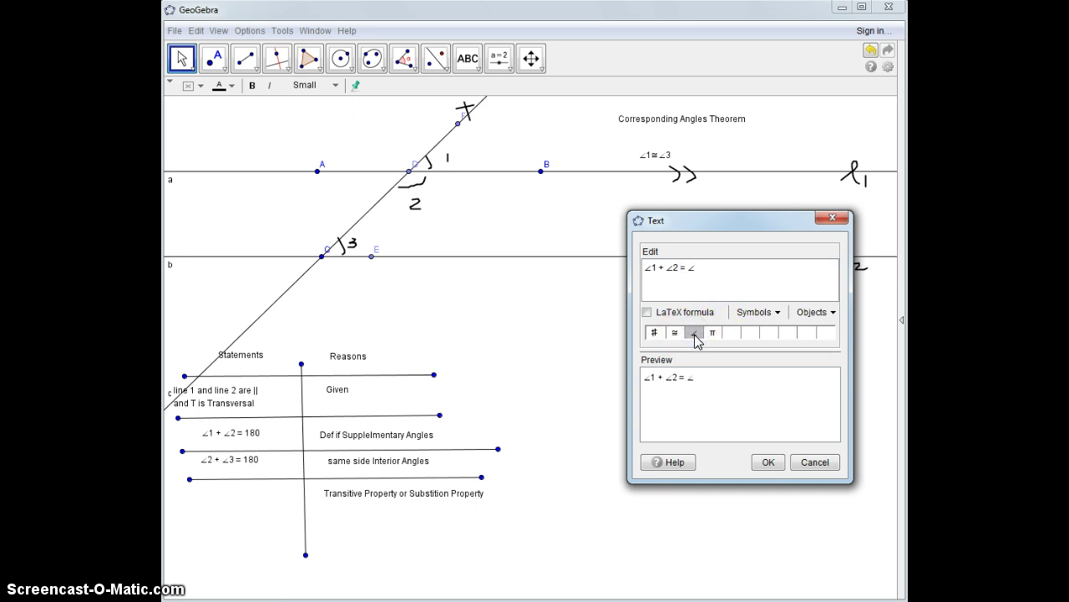
click(692, 317)
text(2 +)
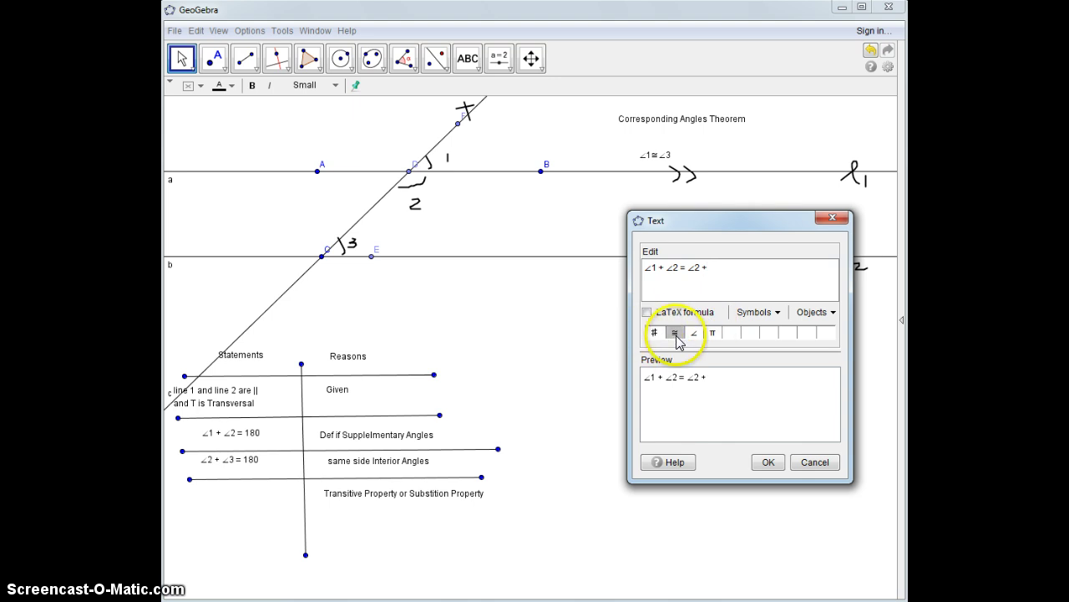
click(695, 333)
text(3)
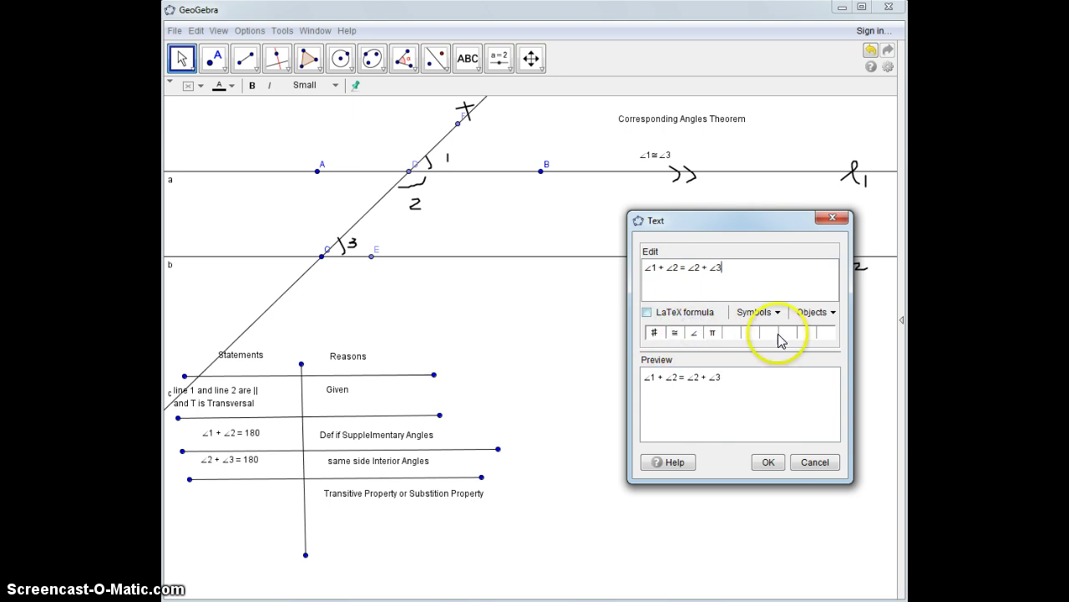
click(769, 462)
click(182, 58)
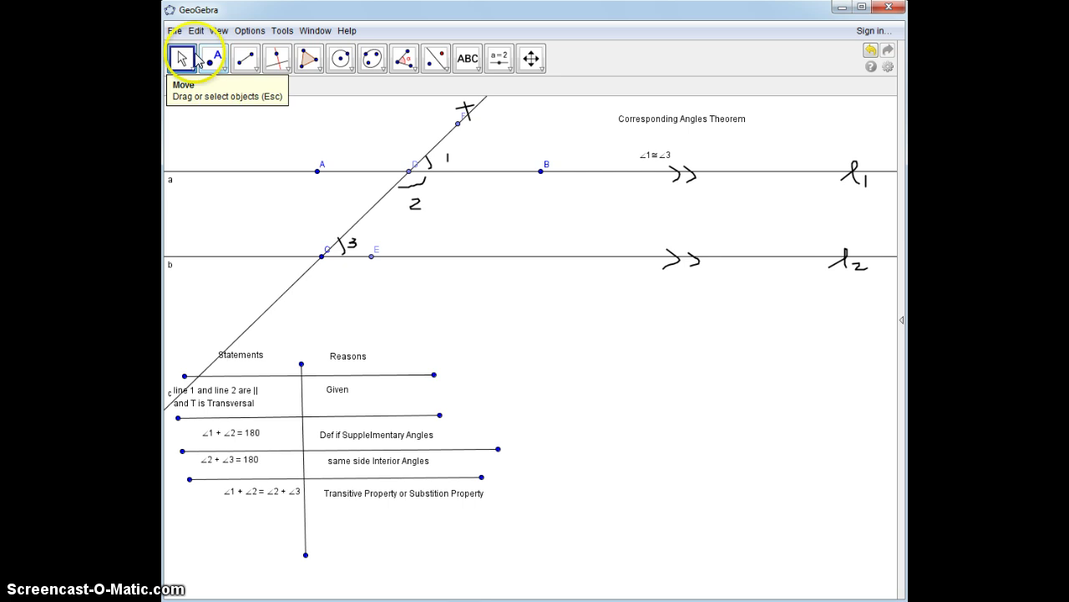
mouse_move(251, 498)
mouse_down()
mouse_move(230, 489)
mouse_move(230, 498)
mouse_up()
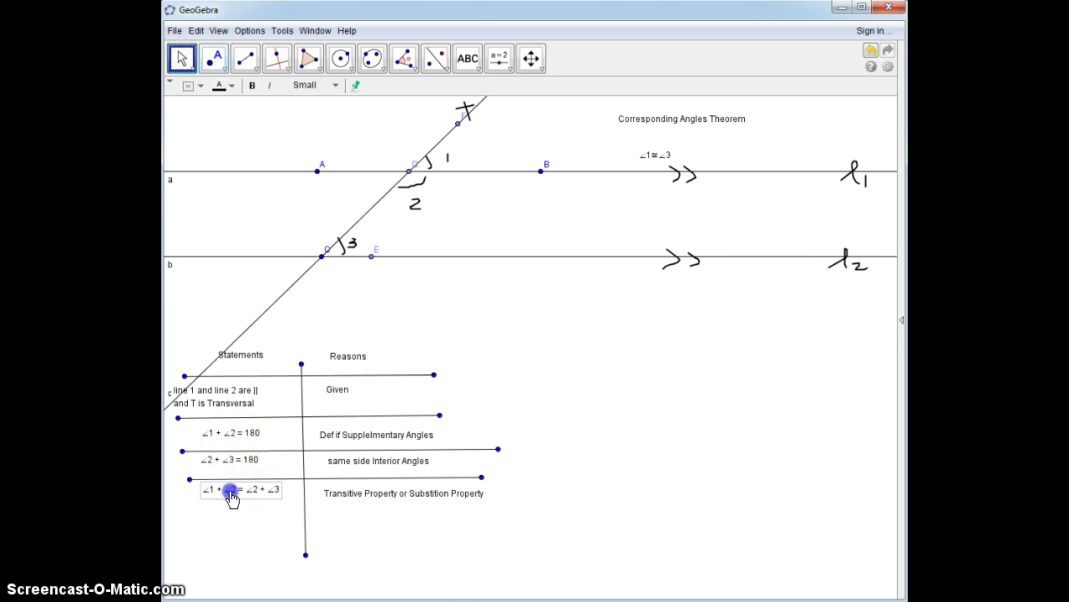
Draw a horizontal segment across both columns beneath the fourth row of the proof table.
click(245, 58)
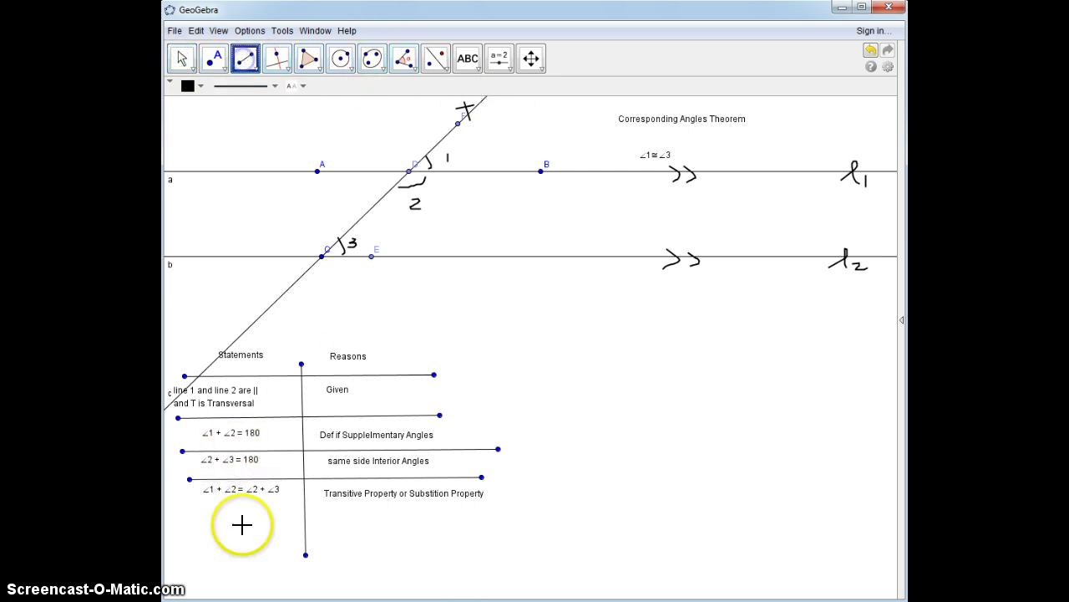
click(178, 505)
click(505, 505)
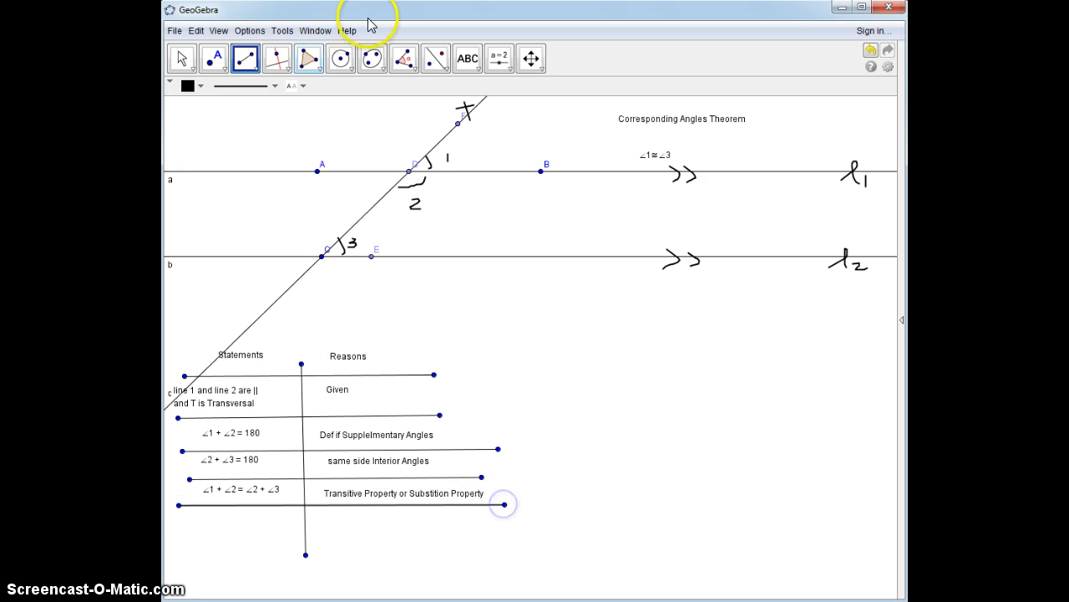
Add the text "Subtraction" in the Reasons column of the fifth row.
click(468, 58)
click(338, 527)
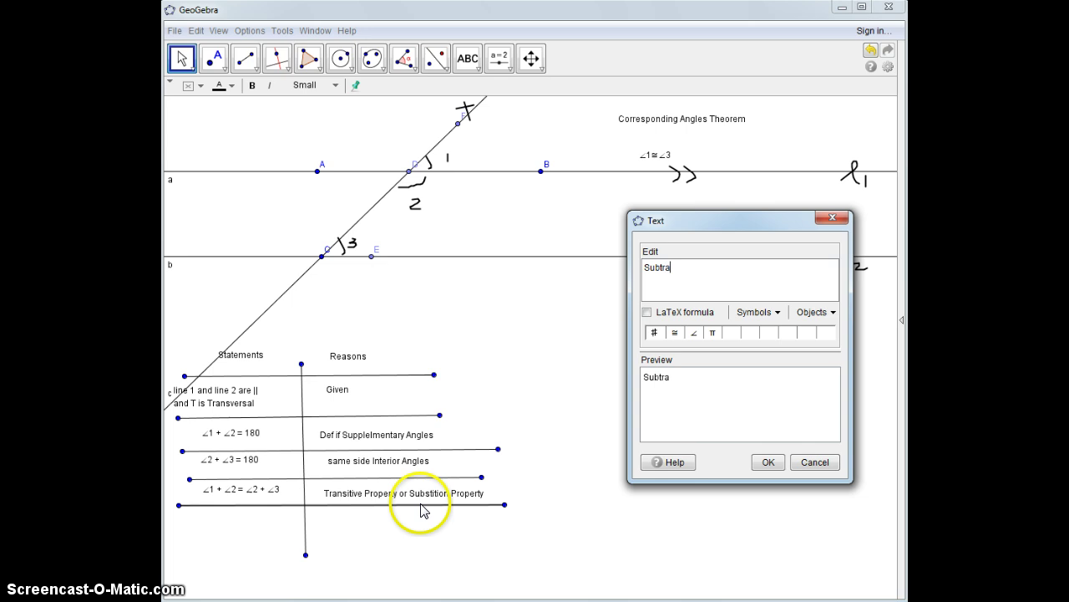
click(767, 462)
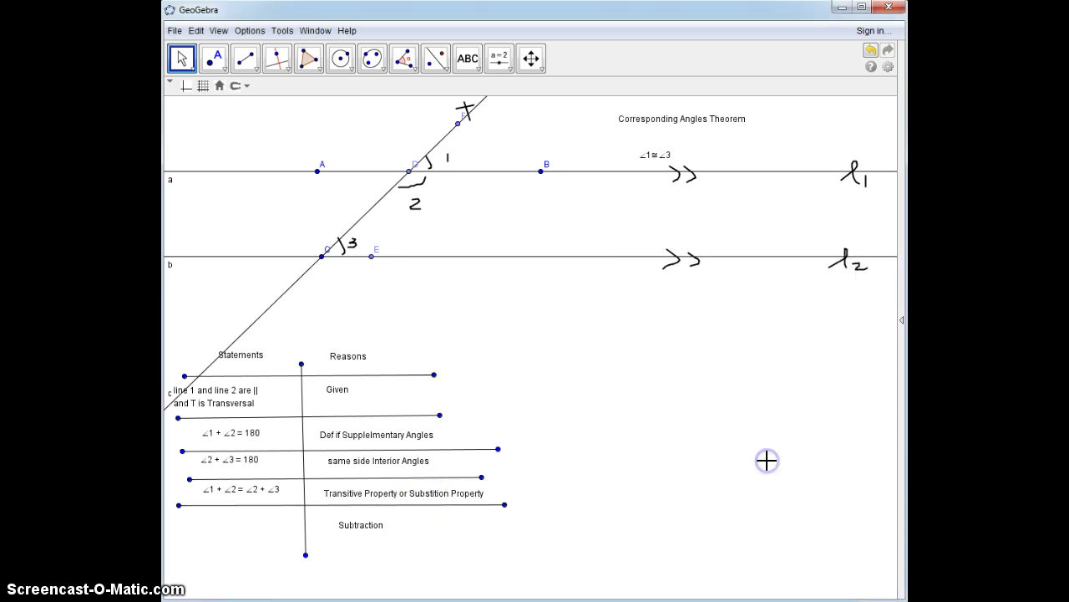
Add the statement "∠1 ≅ ∠3" and move it into the Statements column of the fifth row.
click(468, 58)
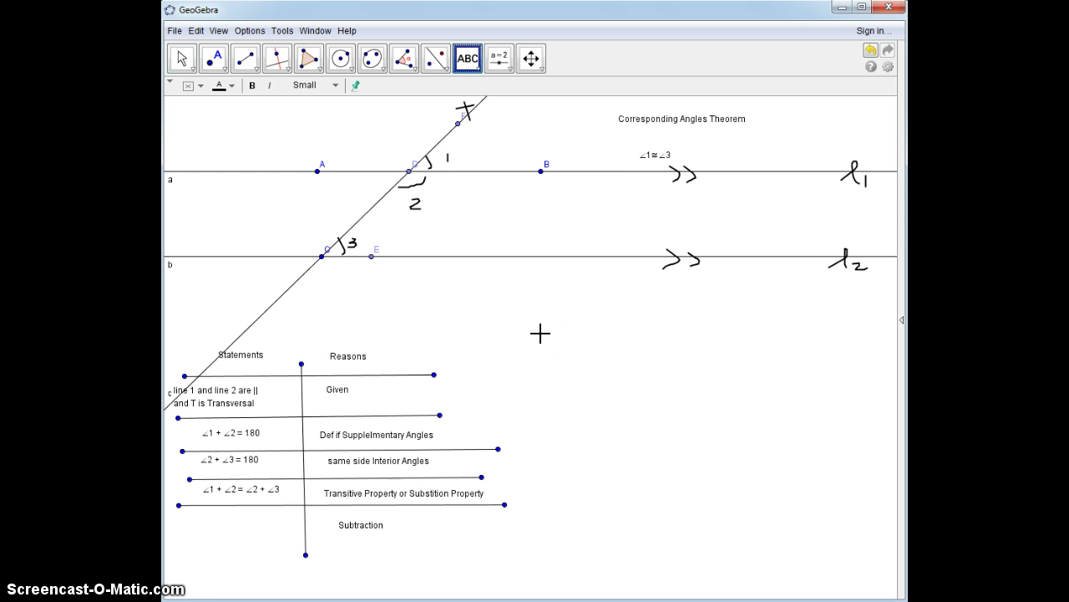
click(503, 336)
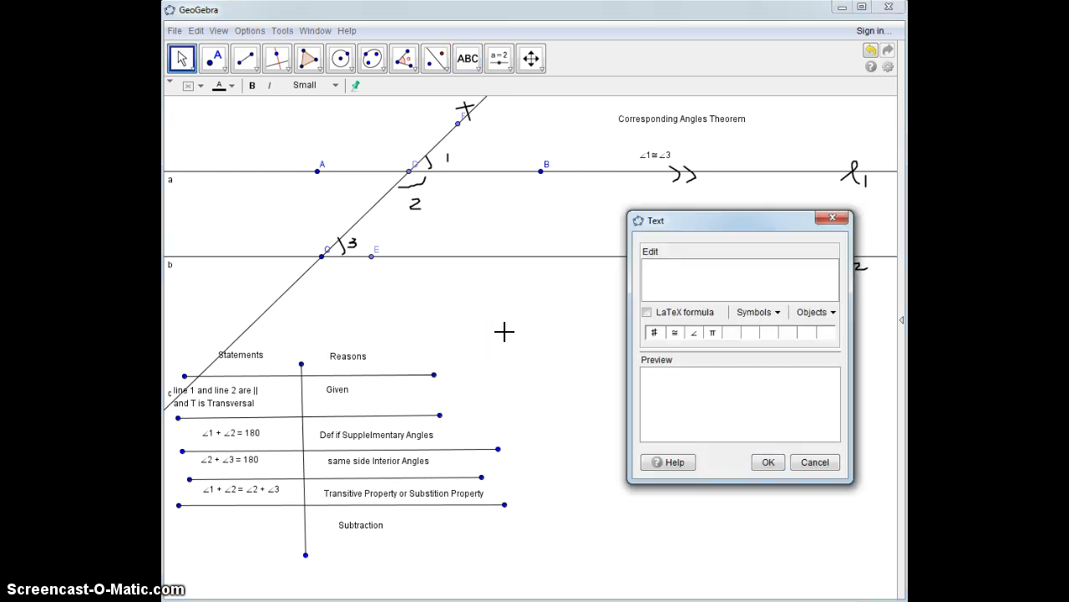
click(693, 333)
text(1)
click(675, 333)
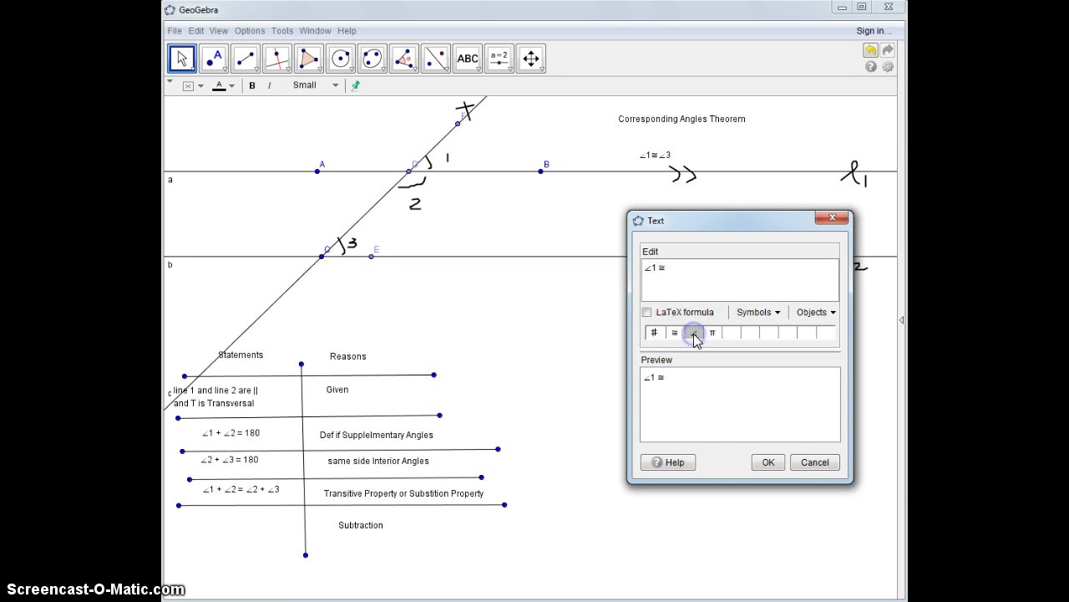
text(3)
click(768, 463)
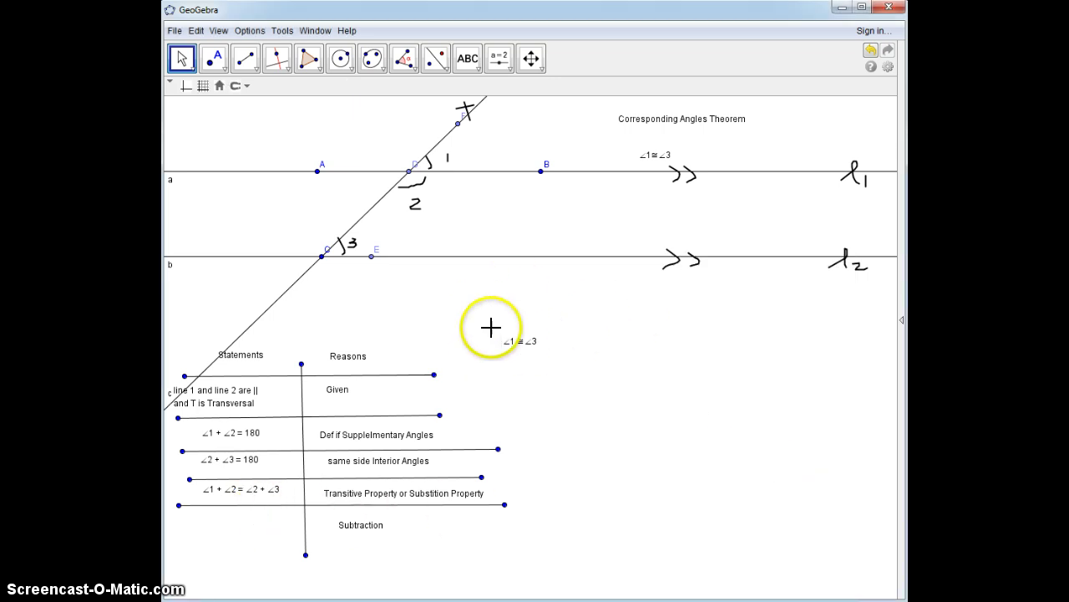
drag(518, 342, 238, 522)
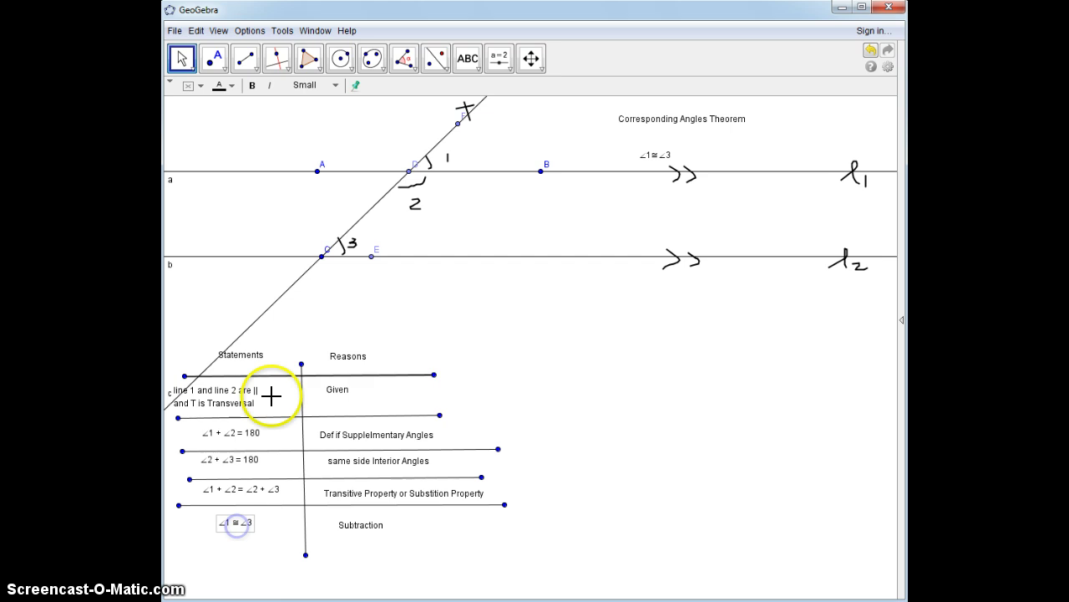
Add the text "#" just below "Subtraction" to mark the end of the proof.
click(468, 58)
click(382, 545)
click(654, 332)
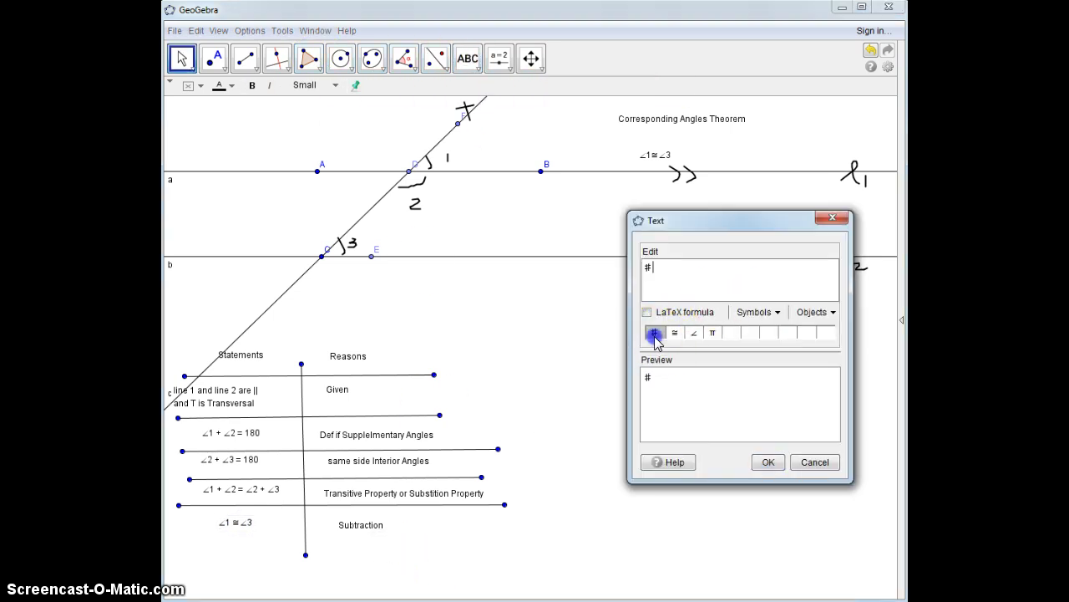
click(766, 462)
click(757, 457)
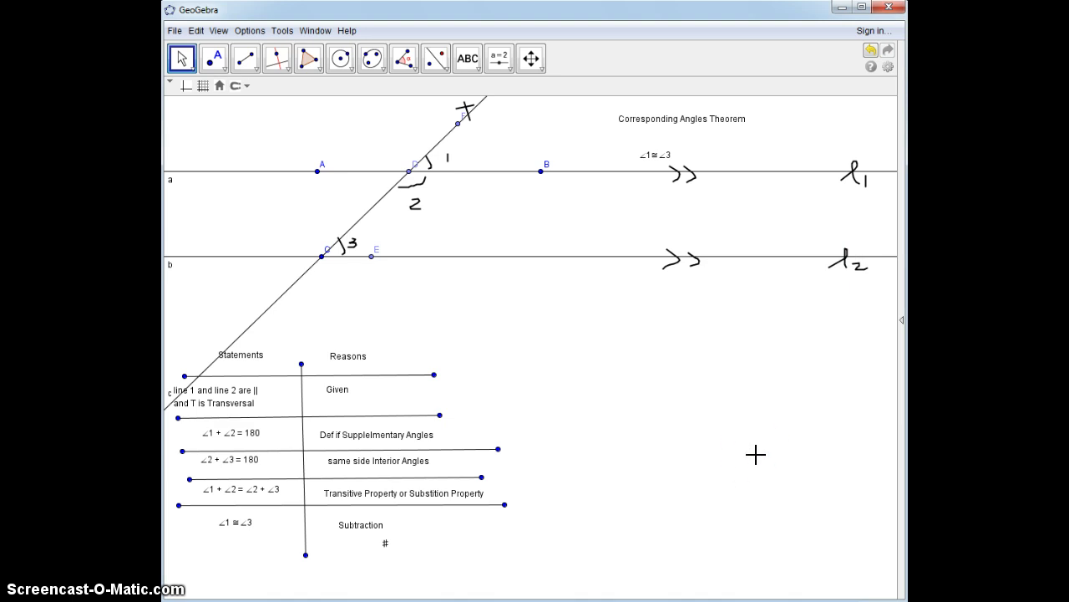
Draw a horizontal segment and a crossing vertical segment below line b to frame a second two-column proof table beside the first.
click(245, 58)
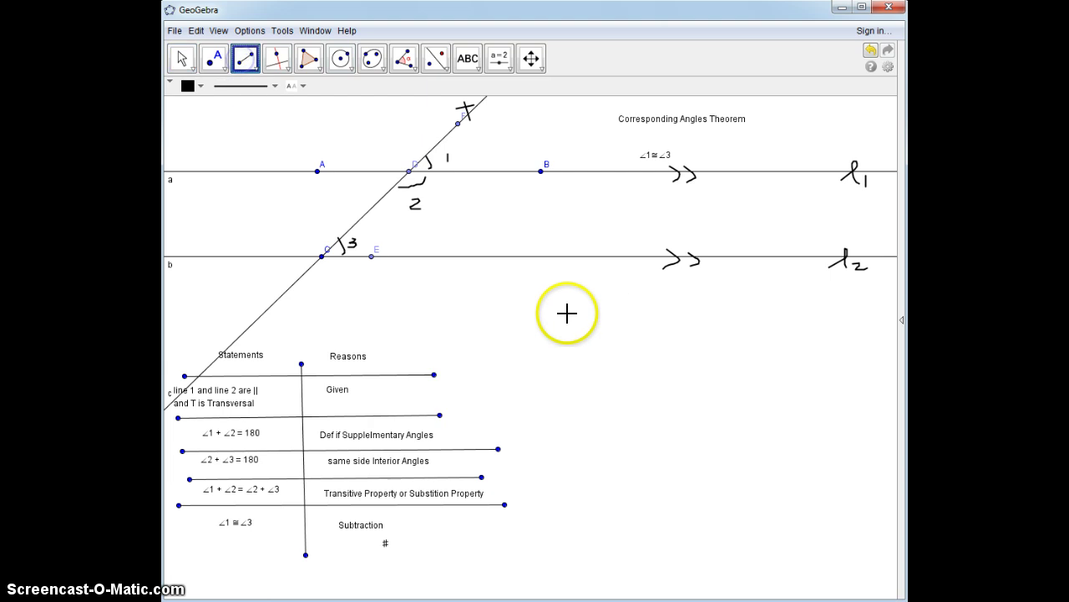
click(539, 318)
click(844, 317)
click(693, 302)
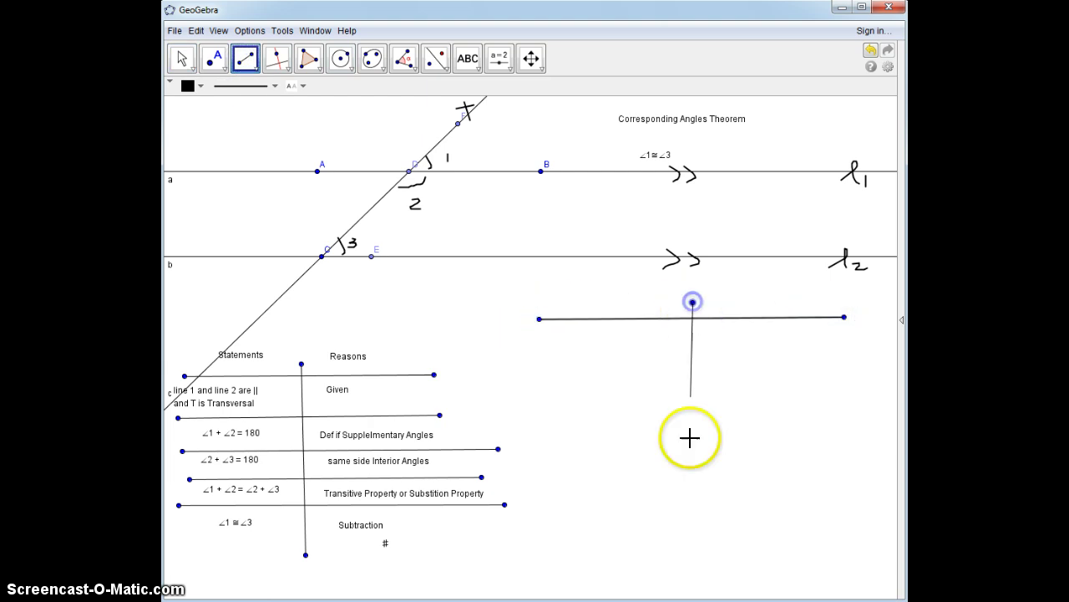
click(703, 572)
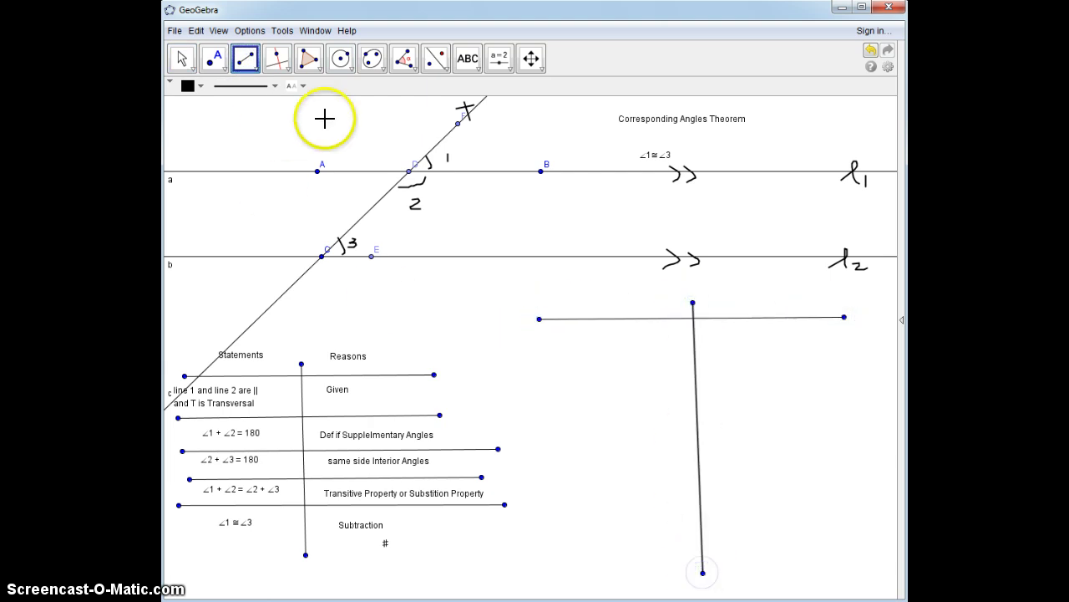
Add the column headings "Statements" and "Reasons" above the second proof table's horizontal segment.
click(467, 58)
click(544, 296)
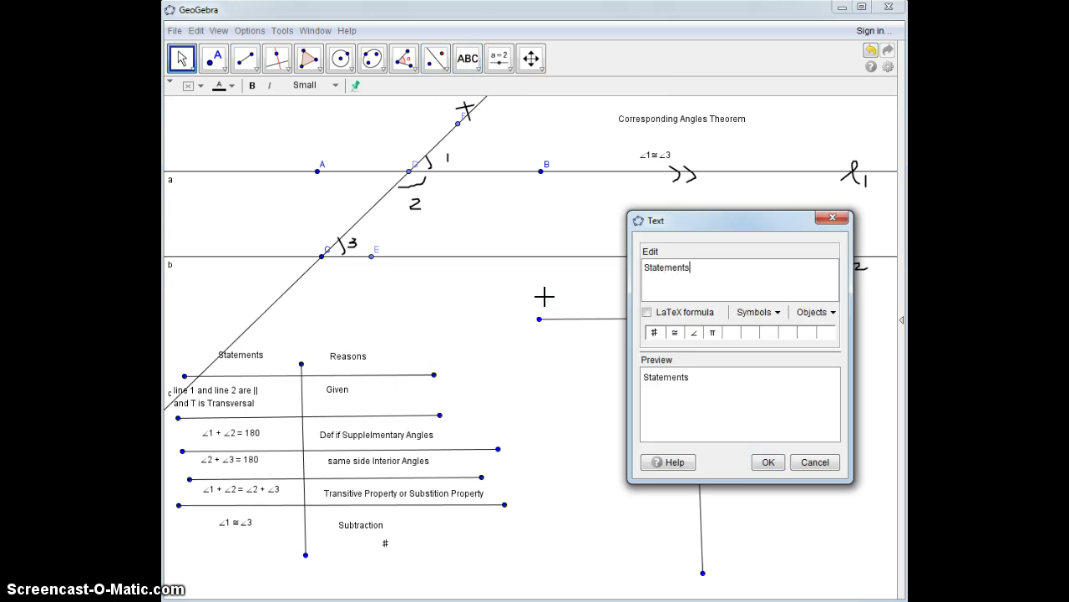
click(767, 462)
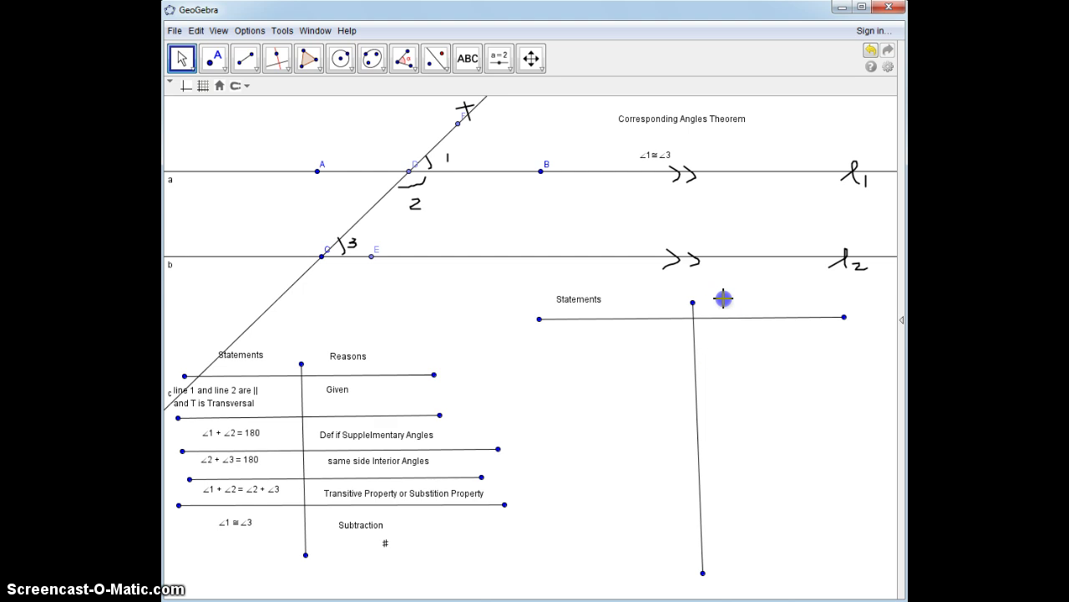
click(467, 58)
click(721, 299)
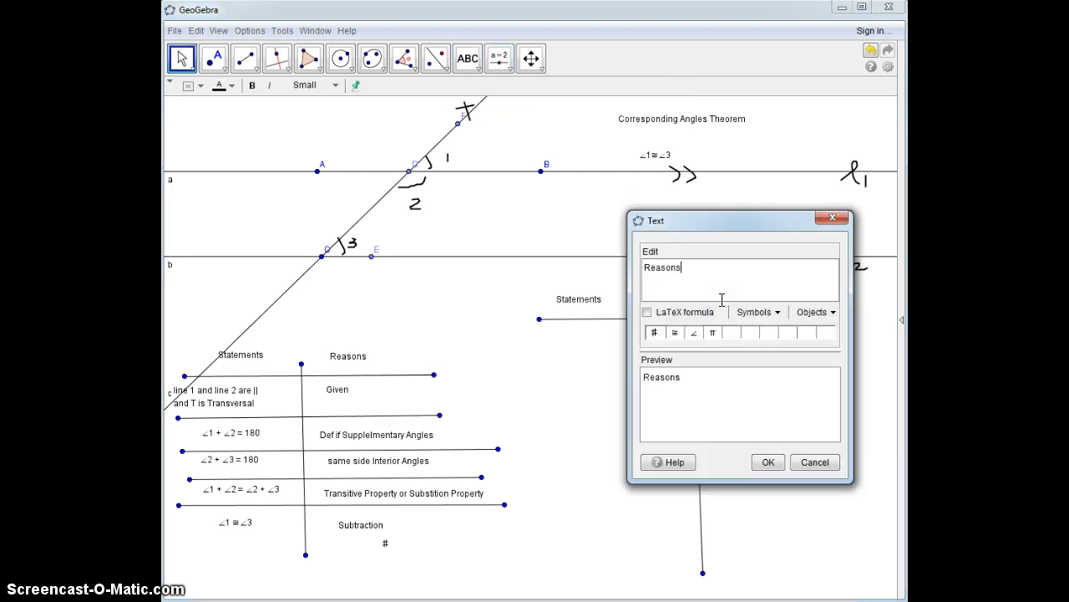
click(766, 461)
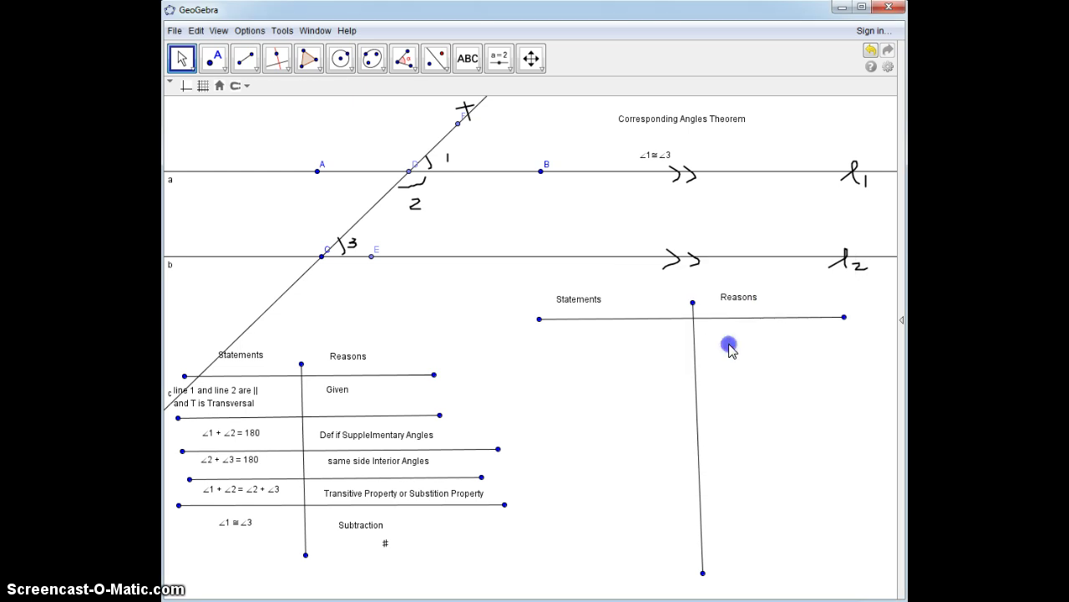
Add the text "Given" in the Reasons column of the second table's first row.
click(467, 58)
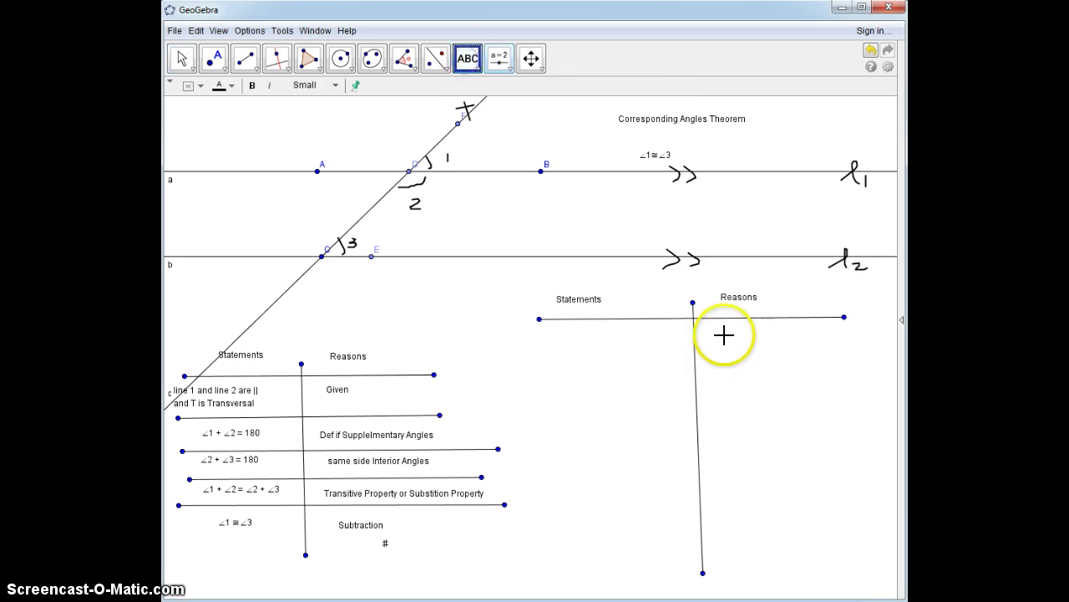
click(723, 339)
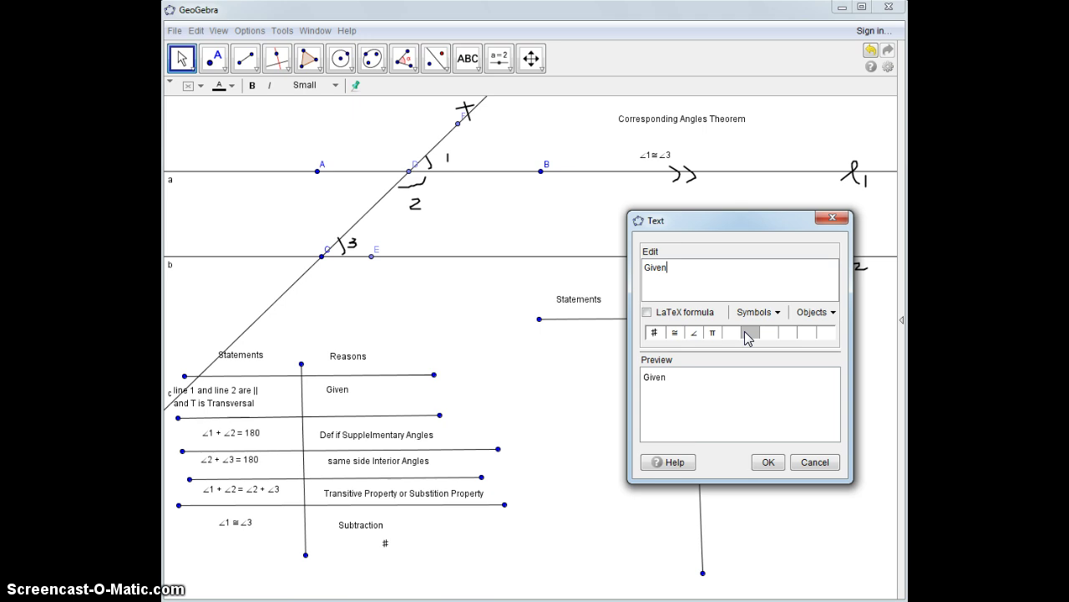
click(768, 462)
click(559, 337)
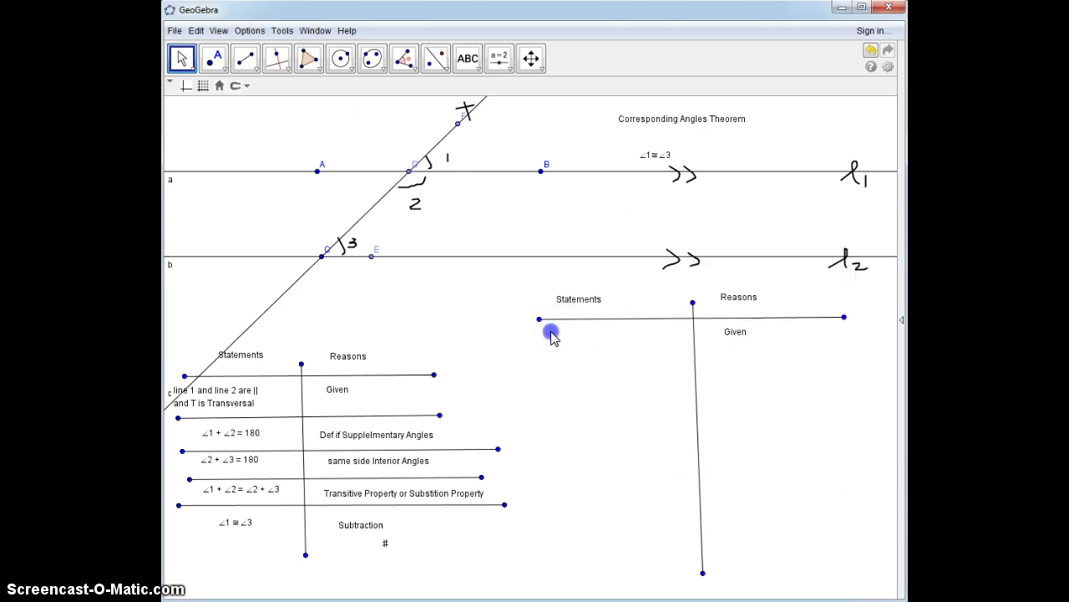
Add the two-line statement "line 1 and 2 are || and T is a transveral" in the second table's first row.
click(467, 58)
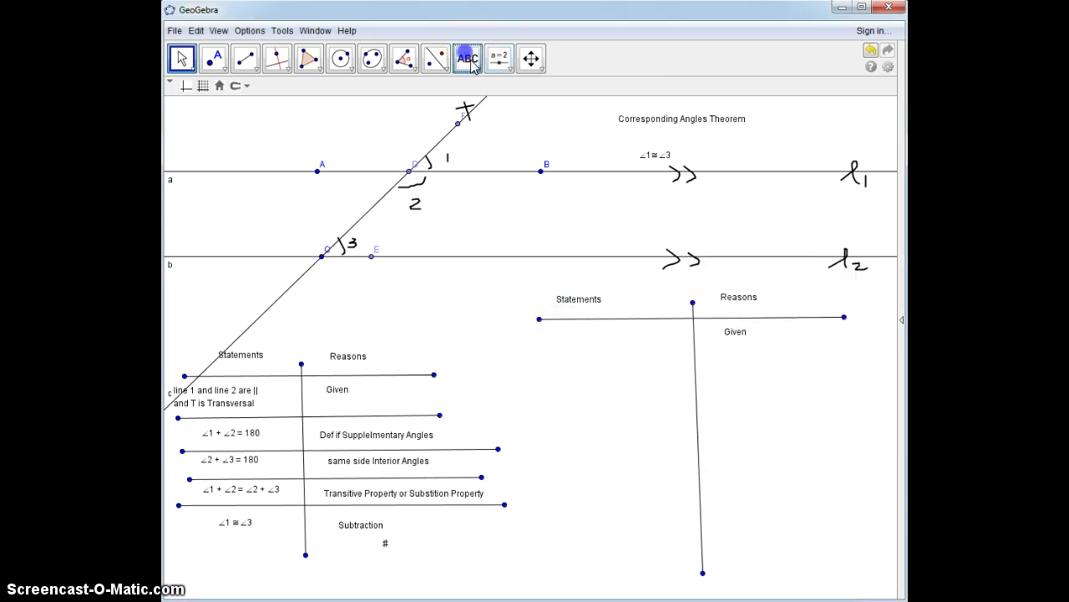
click(558, 333)
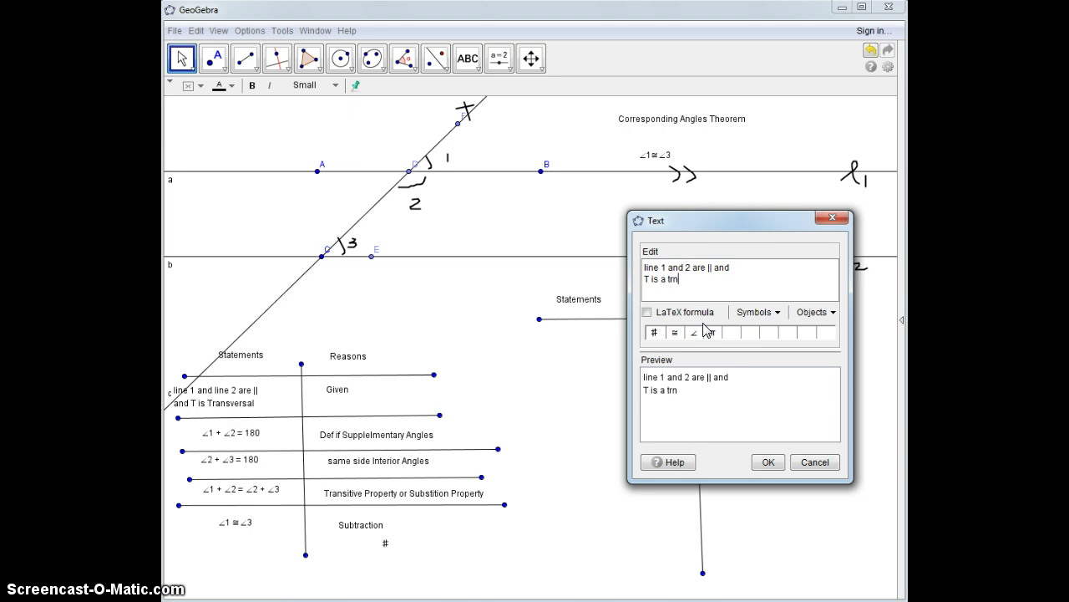
click(767, 463)
Draw a horizontal segment across both columns beneath the first row of the second proof table.
click(247, 59)
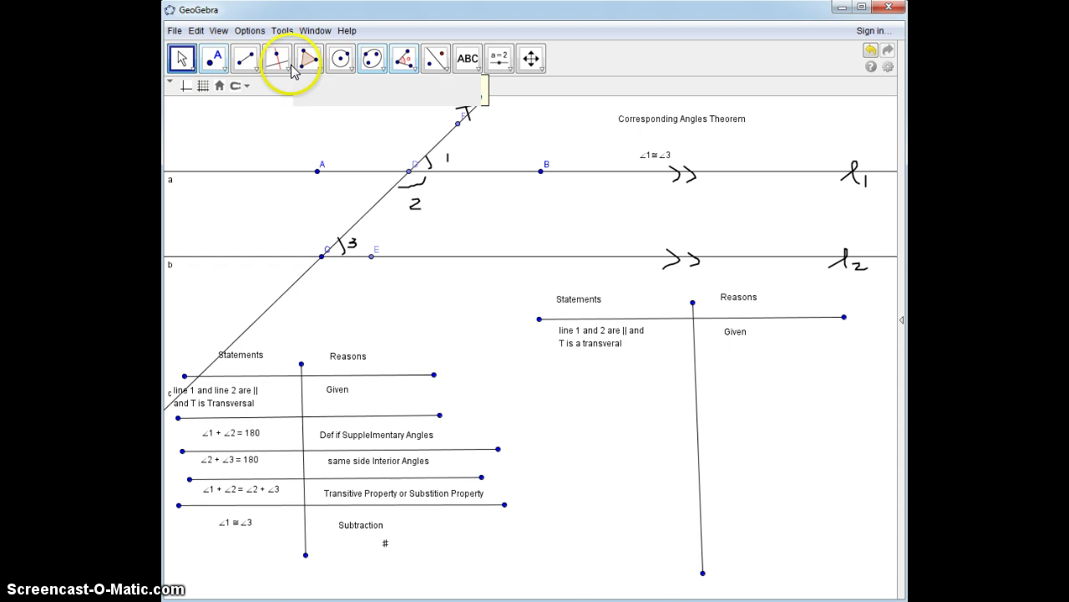
click(549, 360)
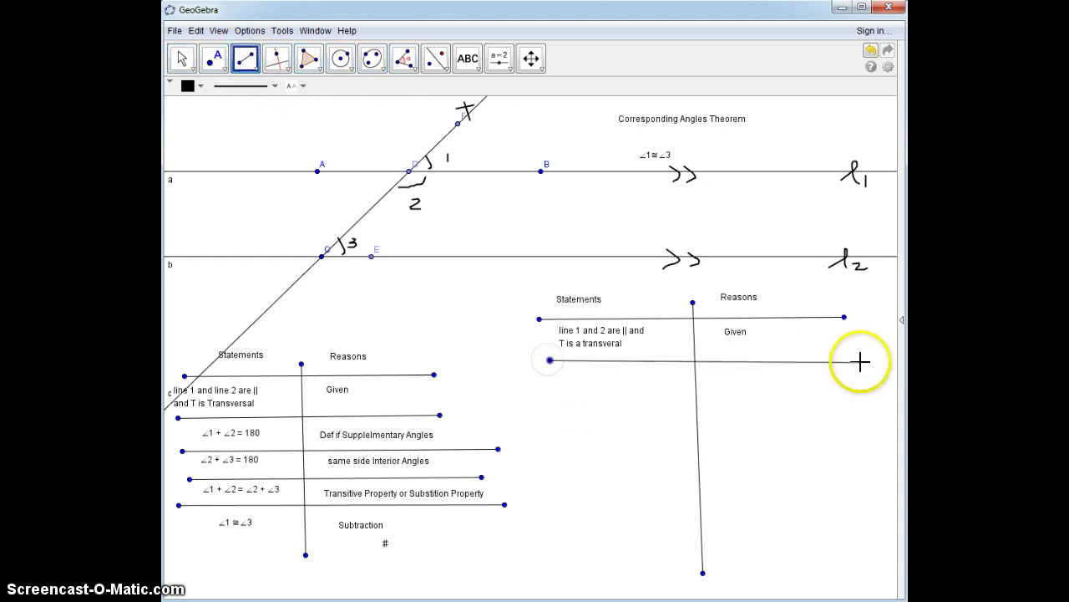
click(858, 362)
Start a freehand Pen mark above line a, just left of the transversal's upper end.
click(474, 64)
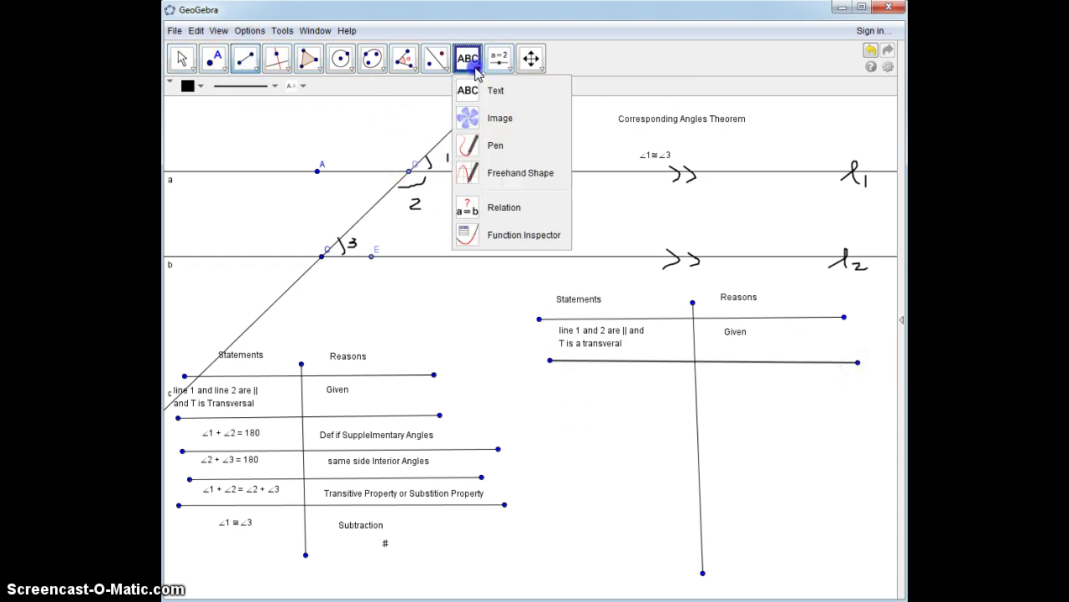
click(460, 143)
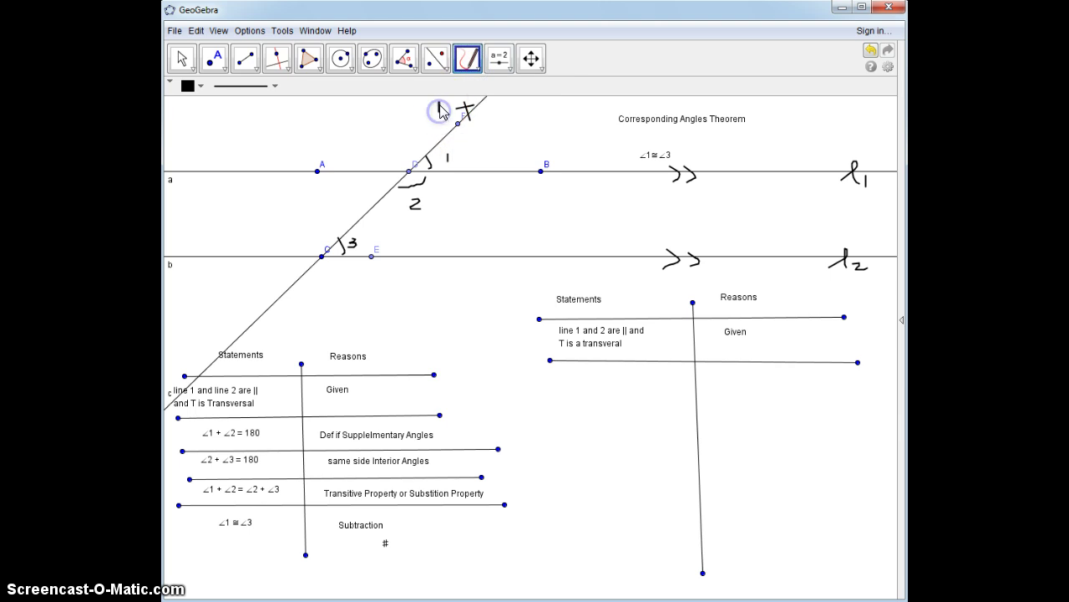